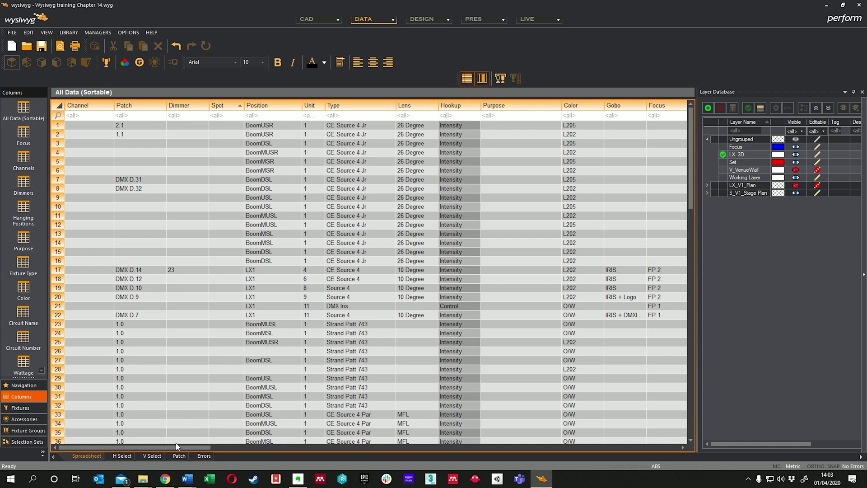
Look over the columns of the All Data spreadsheet and browse its fixture rows
{"action": "left_click_drag", "start_coordinate": [176, 447], "coordinate": [201, 440]}
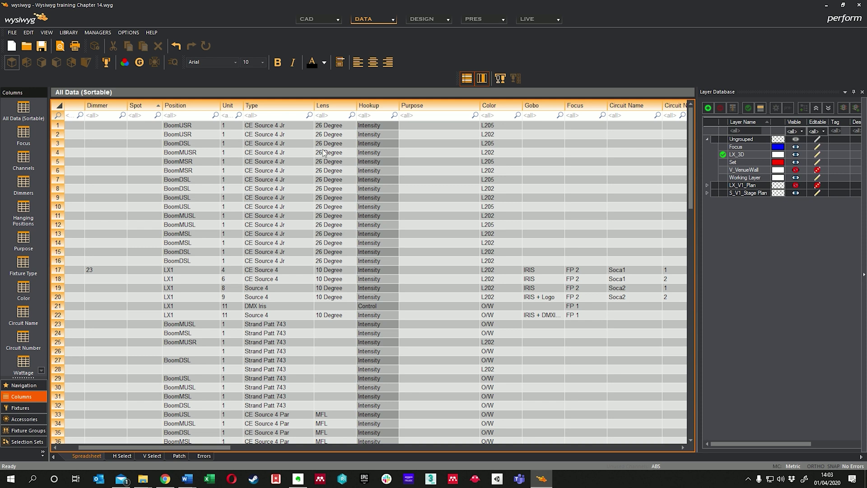
{"action": "left_click", "coordinate": [332, 179]}
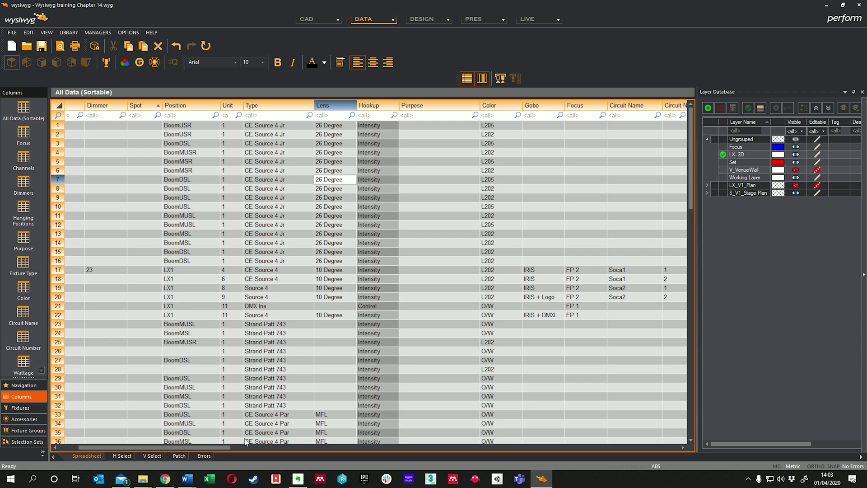
{"action": "left_click_drag", "start_coordinate": [202, 450], "coordinate": [183, 449]}
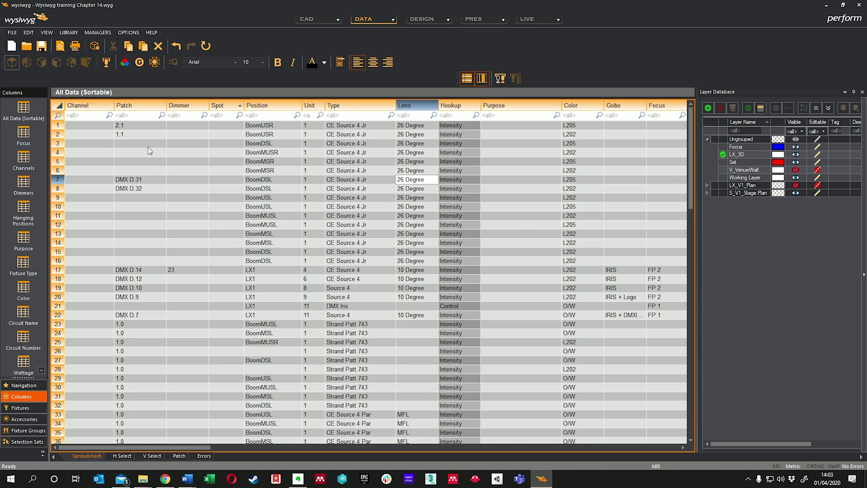
{"action": "left_click", "coordinate": [196, 190]}
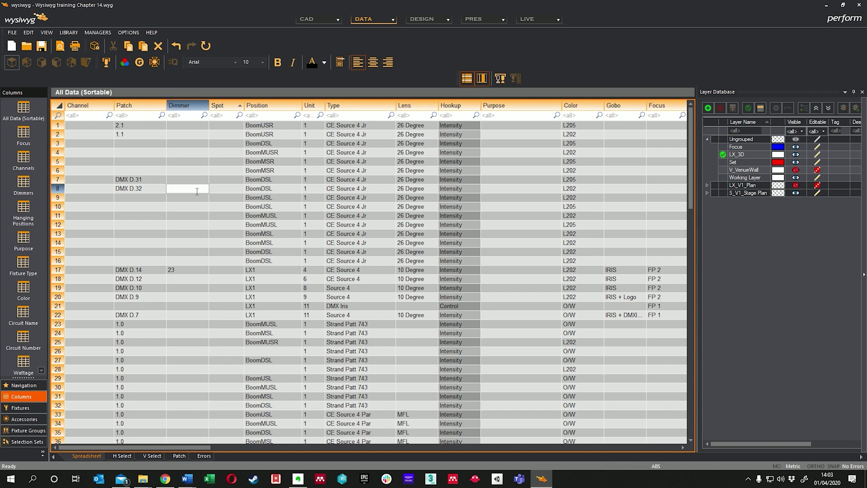
{"action": "scroll", "coordinate": [199, 216], "scroll_direction": "down", "scroll_amount": 10}
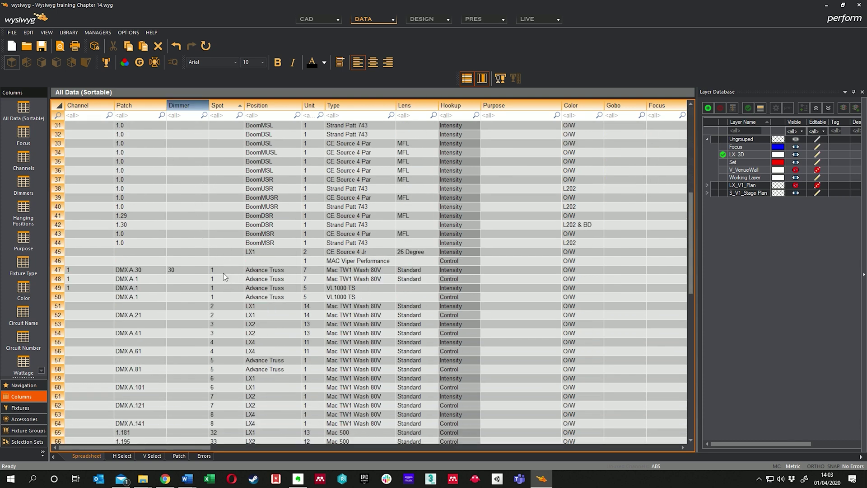
{"action": "scroll", "coordinate": [223, 249], "scroll_direction": "up", "scroll_amount": 9}
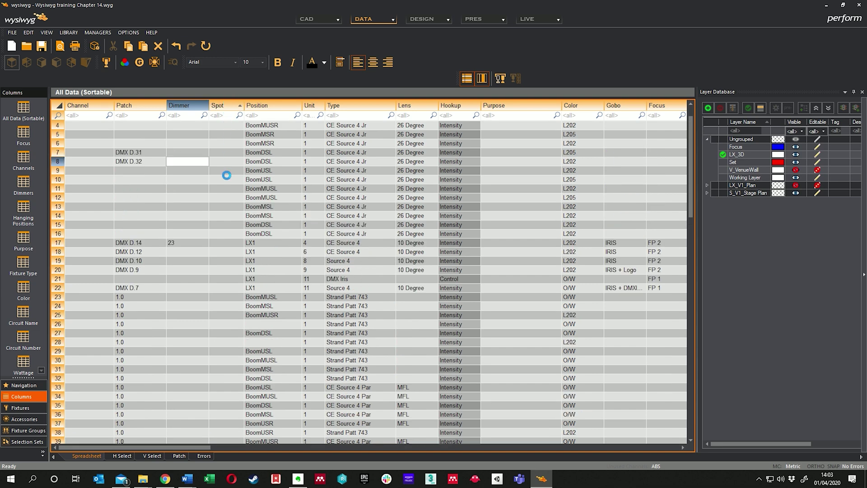
Sort the fixtures by Spot and copy the spot numbers from row 47 through row 116
{"action": "left_click", "coordinate": [224, 105]}
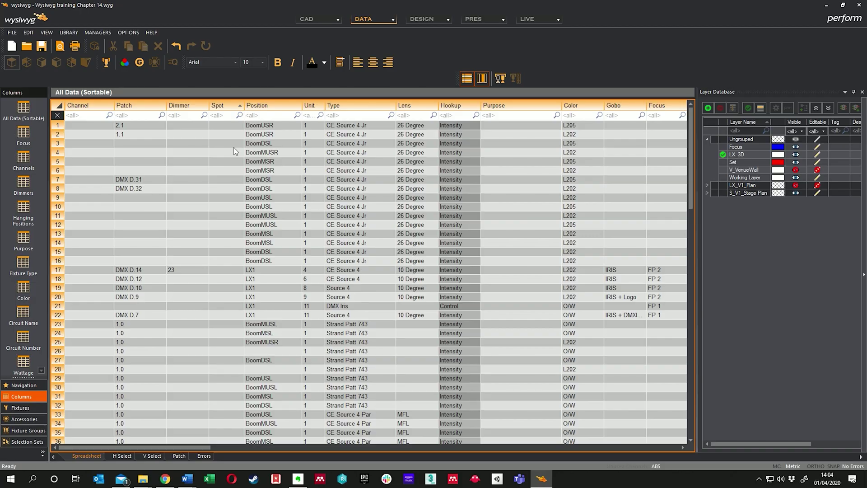
{"action": "scroll", "coordinate": [225, 124], "scroll_direction": "down", "scroll_amount": 1}
{"action": "scroll", "coordinate": [225, 124], "scroll_direction": "down", "scroll_amount": 9}
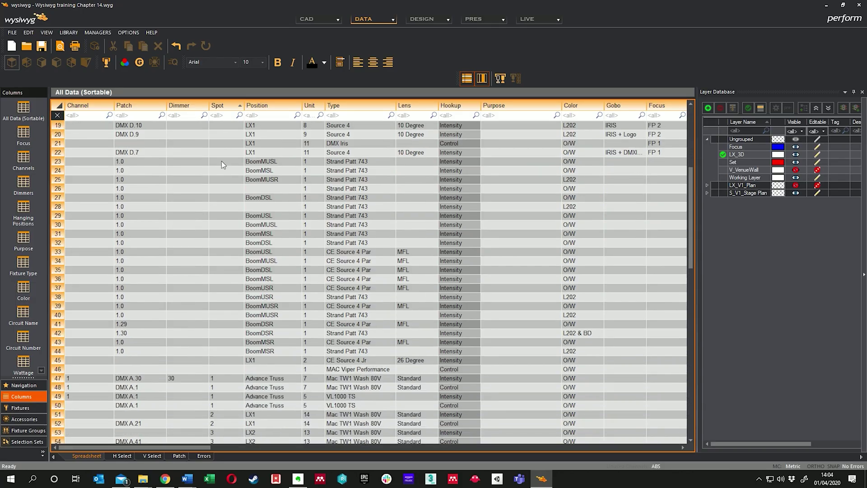
{"action": "left_click", "coordinate": [226, 271]}
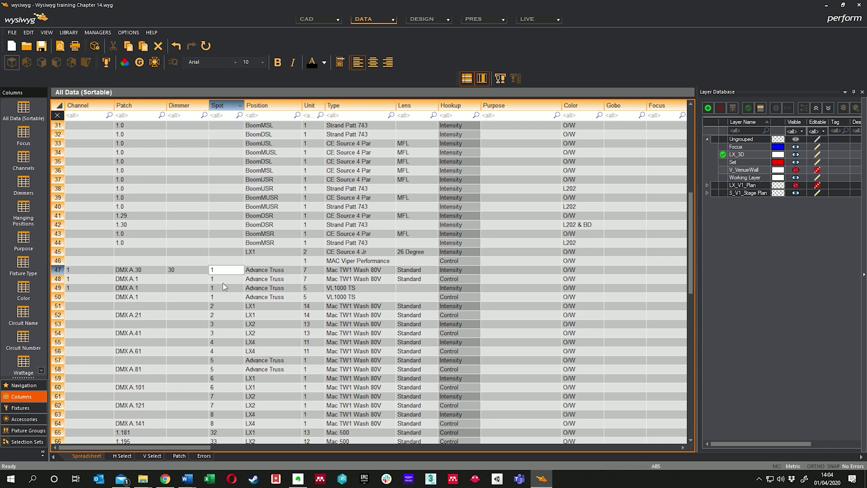
{"action": "scroll", "coordinate": [226, 286], "scroll_direction": "down", "scroll_amount": 17}
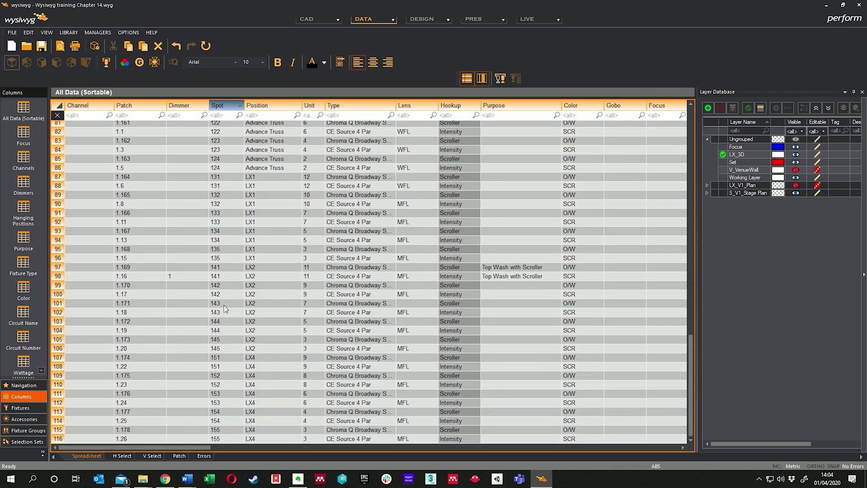
{"action": "left_click", "coordinate": [216, 439], "text": "shift"}
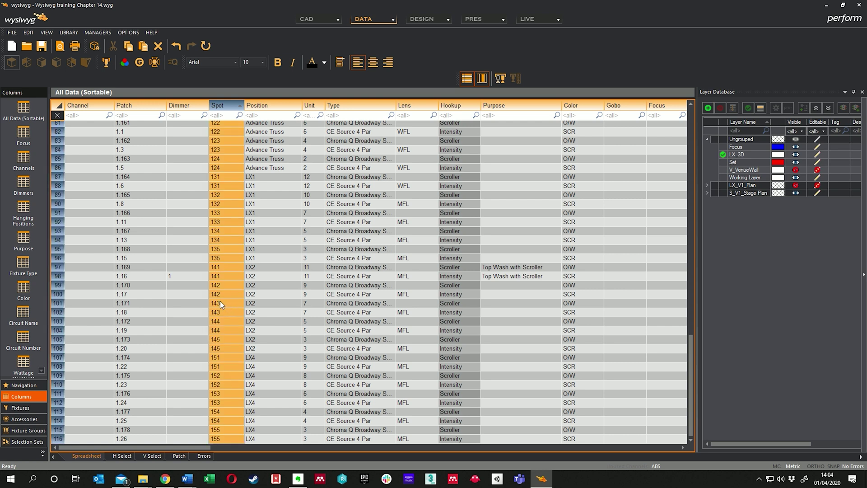
{"action": "scroll", "coordinate": [217, 299], "scroll_direction": "up", "scroll_amount": 13}
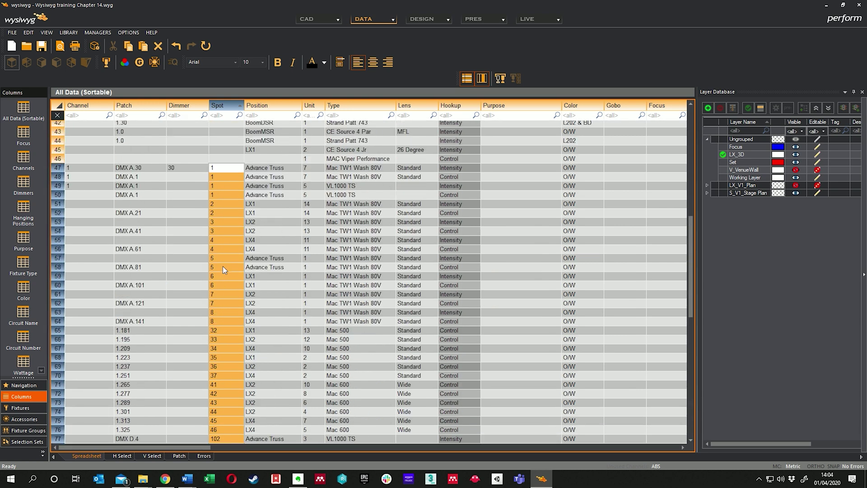
{"action": "scroll", "coordinate": [224, 270], "scroll_direction": "up", "scroll_amount": 2}
Paste the copied spot numbers into the Channel column from row 47 down to row 116
{"action": "left_click", "coordinate": [93, 223]}
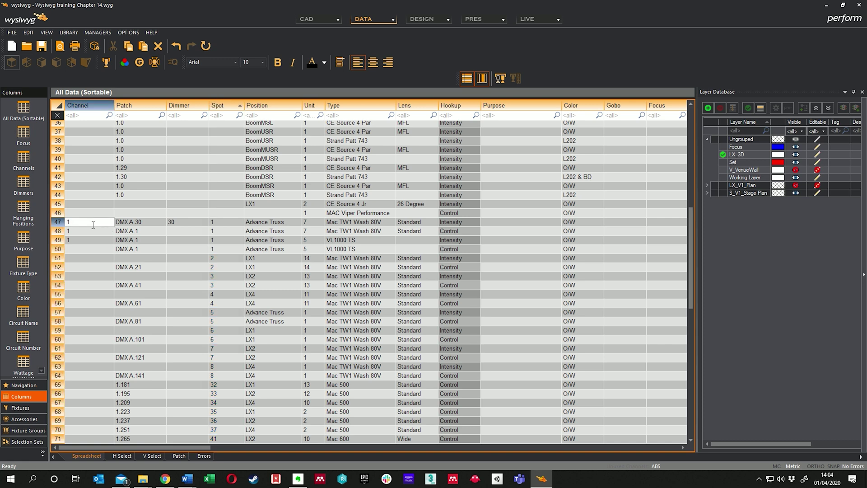
{"action": "key", "text": "ctrl+shift+Down"}
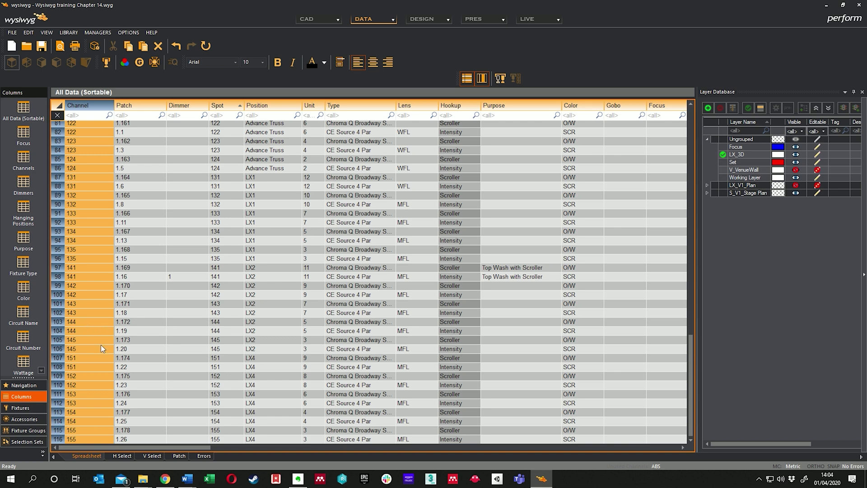
{"action": "scroll", "coordinate": [97, 280], "scroll_direction": "up", "scroll_amount": 10}
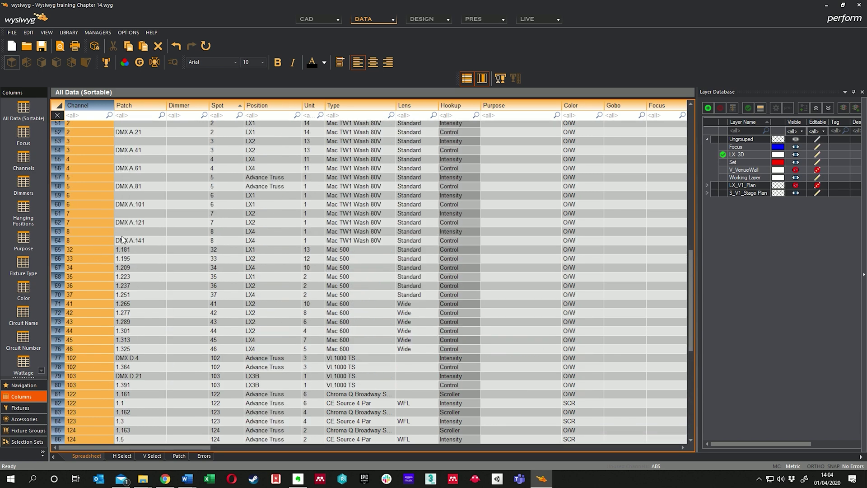
{"action": "scroll", "coordinate": [126, 242], "scroll_direction": "up", "scroll_amount": 3}
{"action": "scroll", "coordinate": [145, 203], "scroll_direction": "up", "scroll_amount": 1}
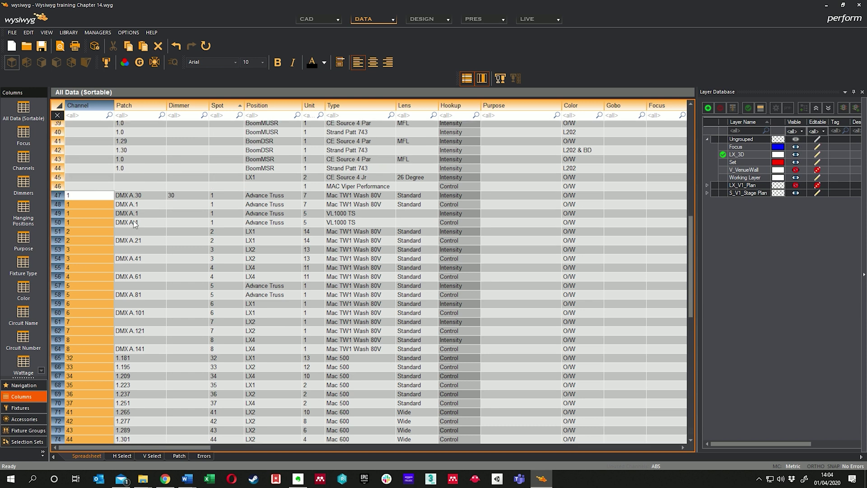
Examine the Patch column entries of the unnumbered fixtures above row 47, including the BoomDSR rows
{"action": "left_click", "coordinate": [179, 176]}
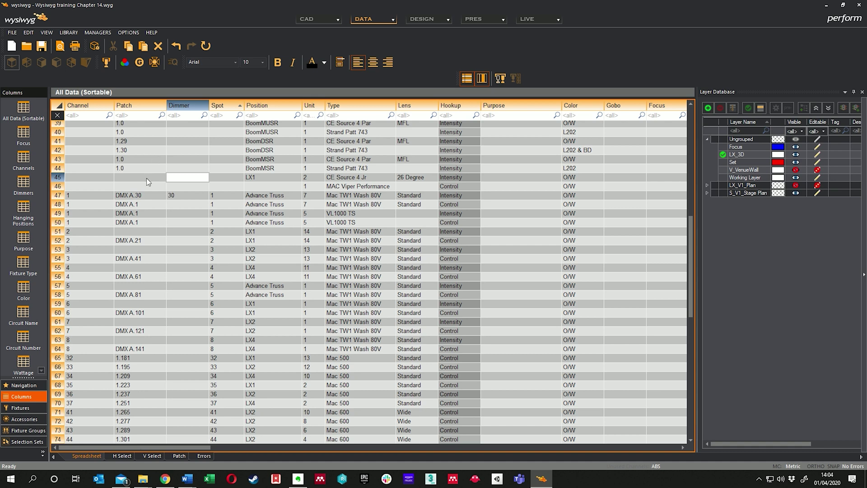
{"action": "scroll", "coordinate": [146, 179], "scroll_direction": "up", "scroll_amount": 4}
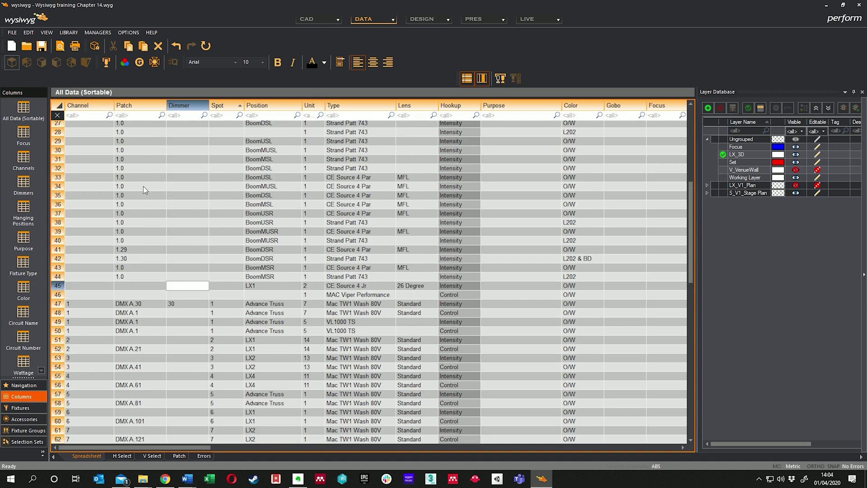
{"action": "left_click", "coordinate": [129, 241]}
{"action": "scroll", "coordinate": [123, 234], "scroll_direction": "up", "scroll_amount": 4}
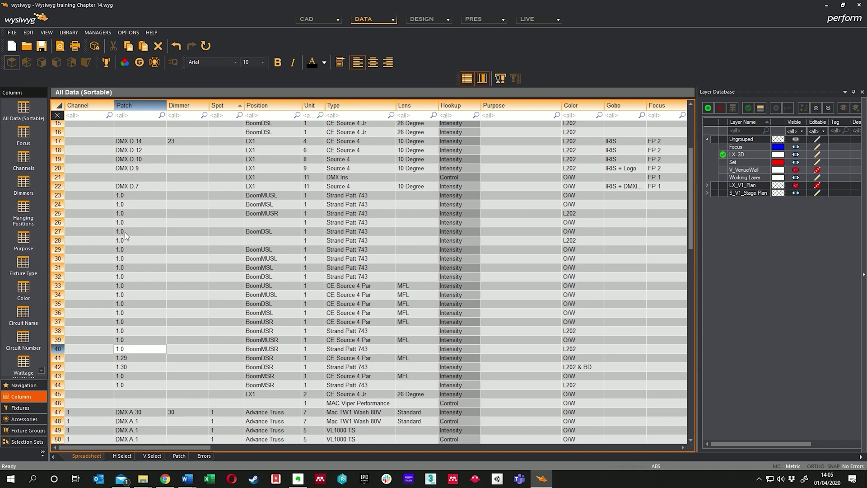
{"action": "scroll", "coordinate": [125, 232], "scroll_direction": "up", "scroll_amount": 1}
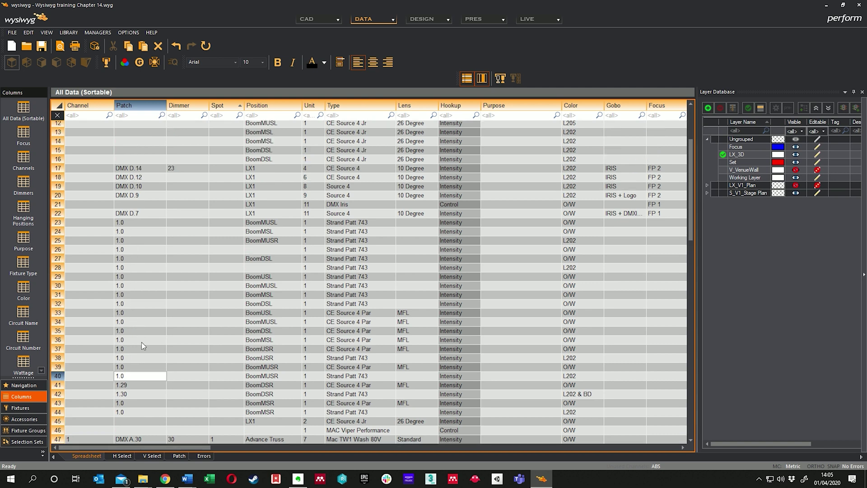
{"action": "scroll", "coordinate": [142, 304], "scroll_direction": "down", "scroll_amount": 3}
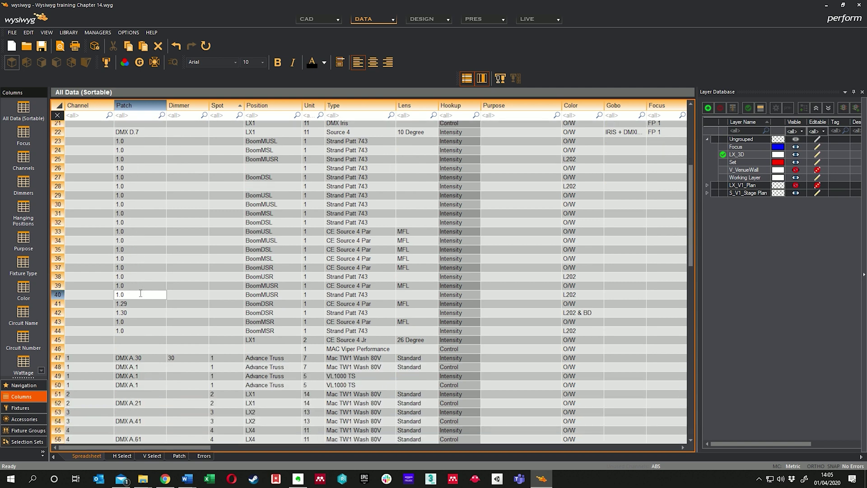
{"action": "scroll", "coordinate": [139, 304], "scroll_direction": "down", "scroll_amount": 1}
{"action": "left_click", "coordinate": [141, 278]}
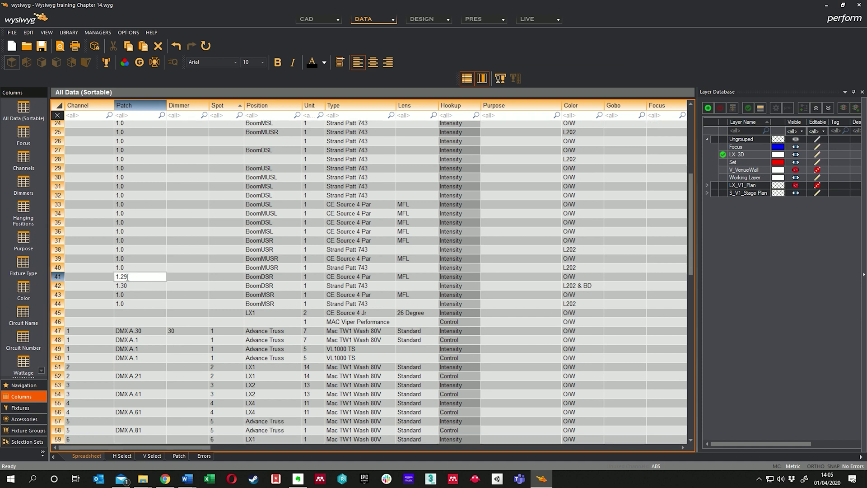
{"action": "scroll", "coordinate": [140, 289], "scroll_direction": "down", "scroll_amount": 1}
{"action": "scroll", "coordinate": [128, 270], "scroll_direction": "up", "scroll_amount": 9}
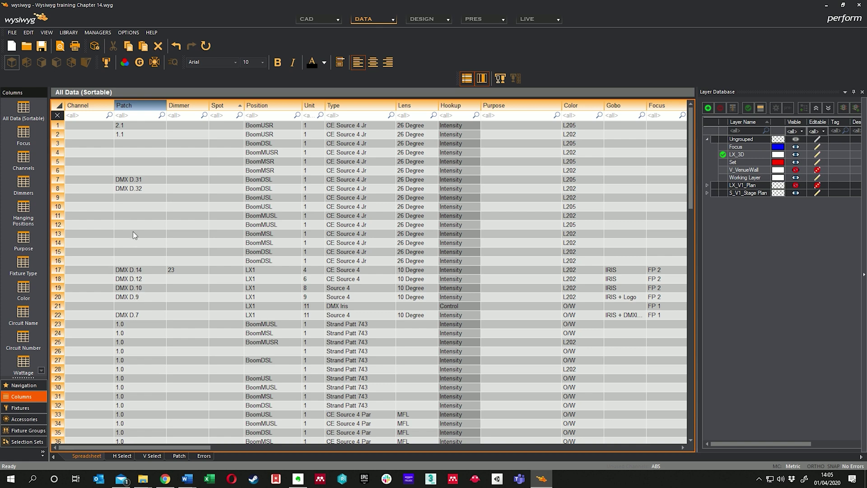
{"action": "scroll", "coordinate": [135, 256], "scroll_direction": "down", "scroll_amount": 6}
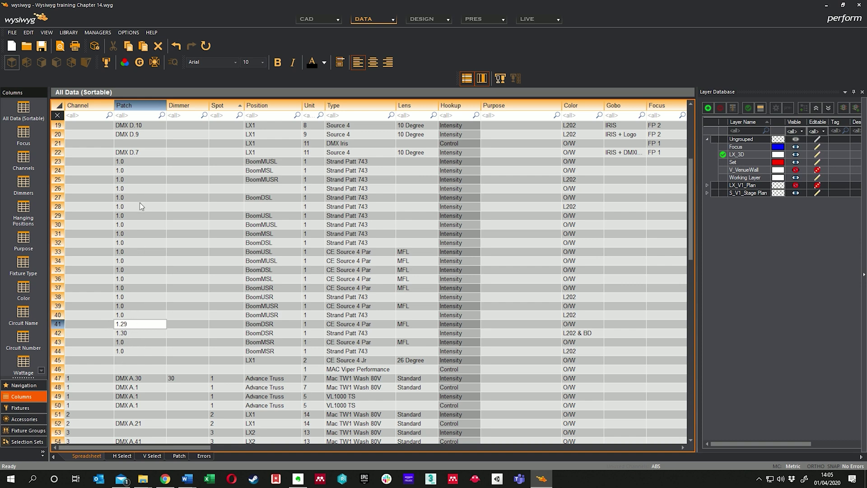
Set the patch addresses of rows 23, 24 and 25 to 1.1, 2.1 and 3.1
{"action": "scroll", "coordinate": [135, 209], "scroll_direction": "up", "scroll_amount": 2}
{"action": "left_click", "coordinate": [134, 216]}
{"action": "key", "text": "BackSpace"}
{"action": "type", "text": "1"}
{"action": "key", "text": "Return"}
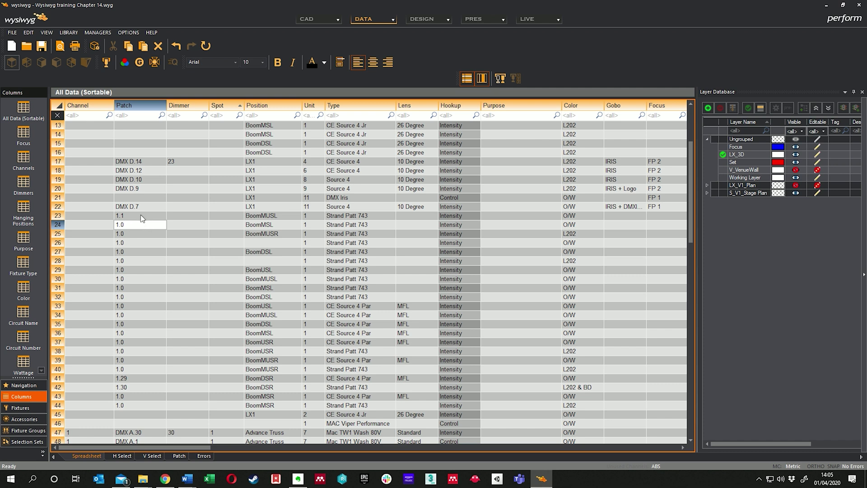
{"action": "type", "text": "2.1"}
{"action": "key", "text": "Return"}
{"action": "type", "text": "3.1"}
{"action": "key", "text": "Return"}
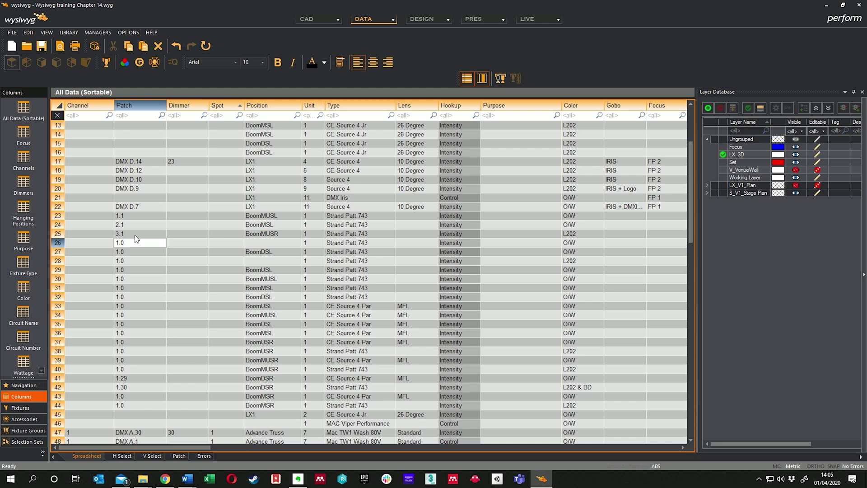
Set the patch address of the Strand Patt 743 in row 26 to 4.1
{"action": "key", "text": "BackSpace"}
{"action": "key", "text": "BackSpace"}
{"action": "key", "text": "BackSpace"}
{"action": "type", "text": "4.1"}
{"action": "key", "text": "Return"}
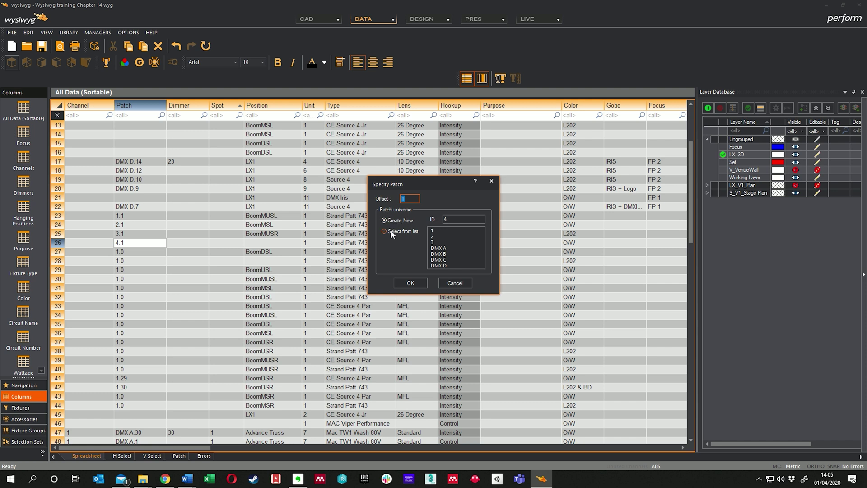
Try "eggs" as the new patch universe's ID, but create the universe with ID 4
{"action": "left_click", "coordinate": [450, 218]}
{"action": "type", "text": "eggs"}
{"action": "key", "text": "BackSpace"}
{"action": "key", "text": "BackSpace"}
{"action": "key", "text": "BackSpace"}
{"action": "key", "text": "BackSpace"}
{"action": "type", "text": "4"}
{"action": "left_click", "coordinate": [411, 284]}
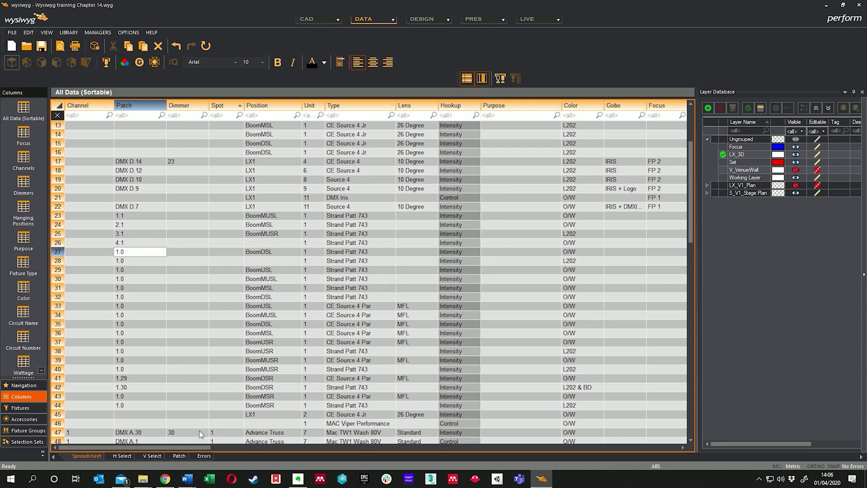
Check universe 4 in the Patch view and return to the spreadsheet
{"action": "left_click", "coordinate": [180, 456]}
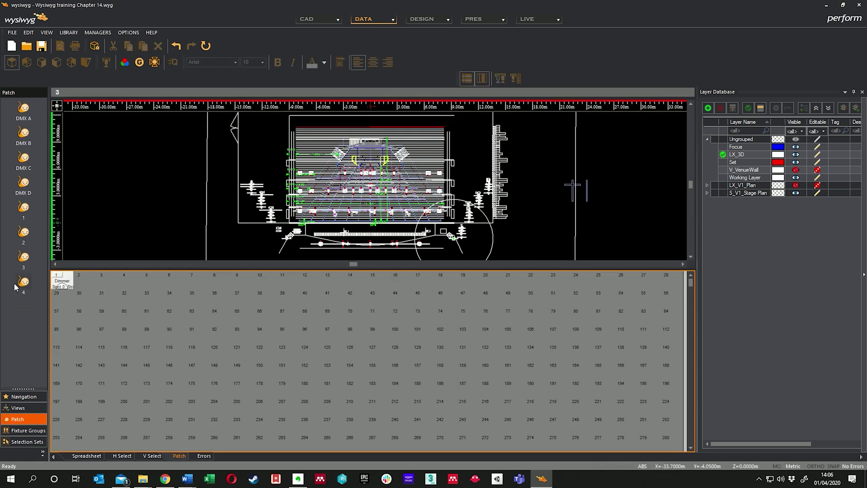
{"action": "left_click", "coordinate": [23, 283]}
{"action": "left_click", "coordinate": [87, 456]}
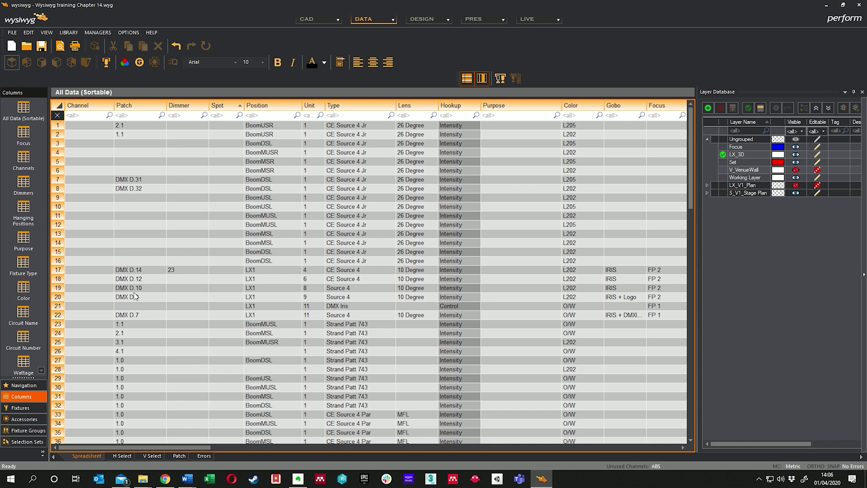
Patch the BoomMSL fixture in row 13 to U1.1, creating a new patch universe with ID U1
{"action": "double_click", "coordinate": [140, 271]}
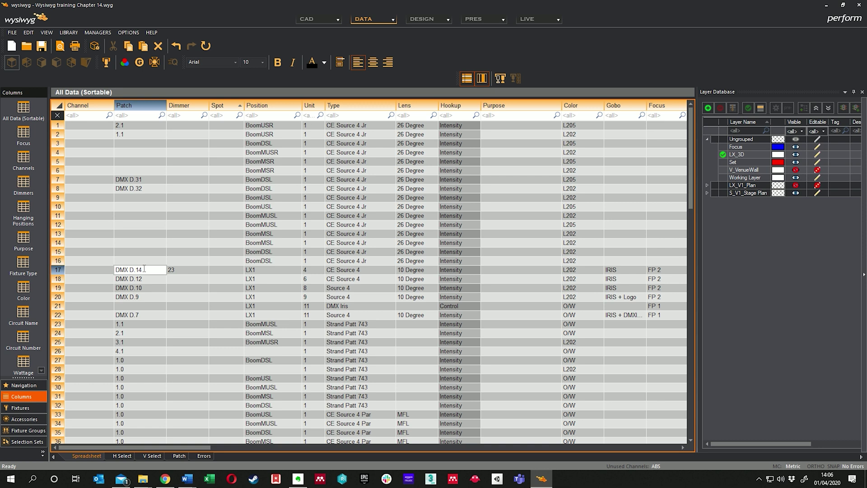
{"action": "double_click", "coordinate": [136, 233]}
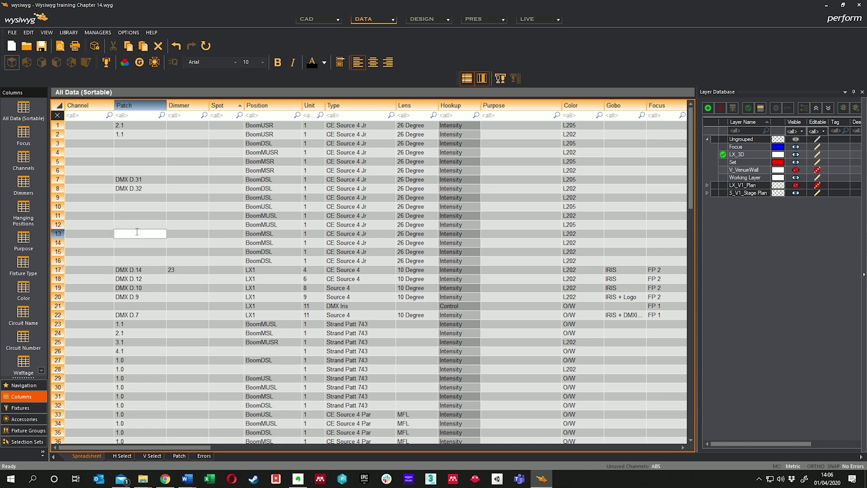
{"action": "type", "text": "U1.1"}
{"action": "key", "text": "Return"}
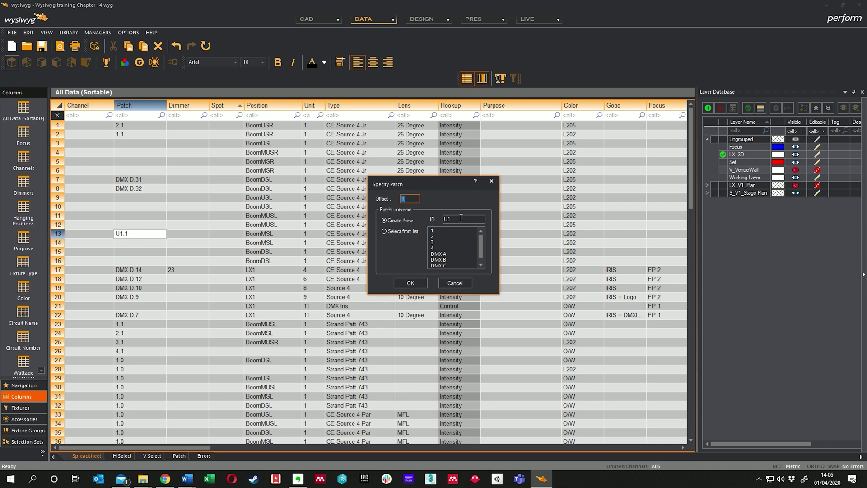
{"action": "left_click", "coordinate": [410, 282]}
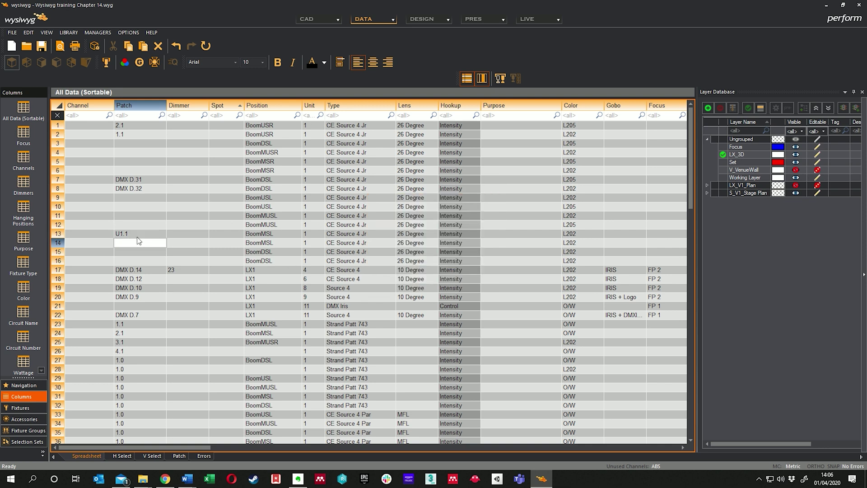
Patch the BoomMSL fixture in row 14 to Universe1.1, creating a new patch universe with ID Universe1
{"action": "type", "text": "Universe1.1"}
{"action": "key", "text": "Return"}
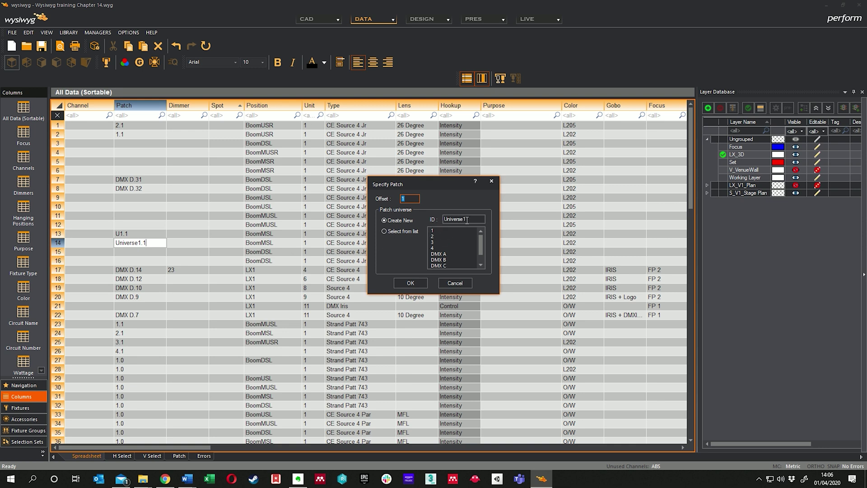
{"action": "left_click", "coordinate": [411, 283]}
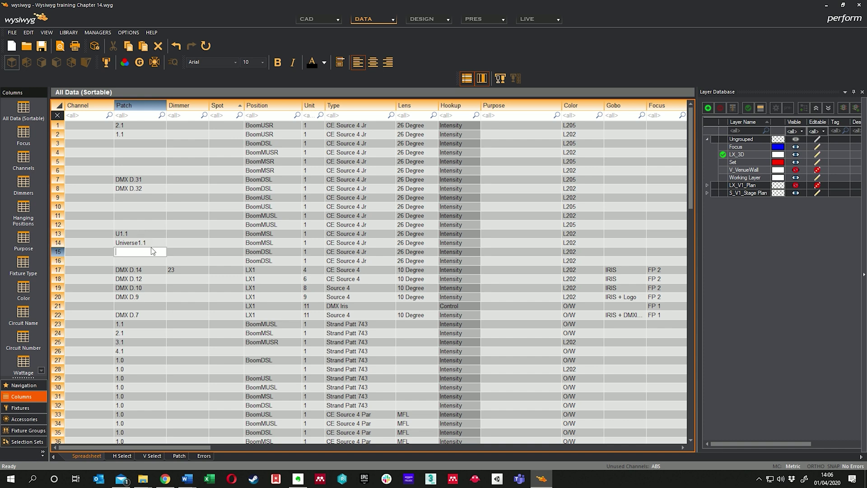
Set the patch addresses of the Strand Patt 743s in rows 27 and 28 to 1.3 and 1.4
{"action": "scroll", "coordinate": [135, 262], "scroll_direction": "down", "scroll_amount": 3}
{"action": "scroll", "coordinate": [134, 264], "scroll_direction": "down", "scroll_amount": 3}
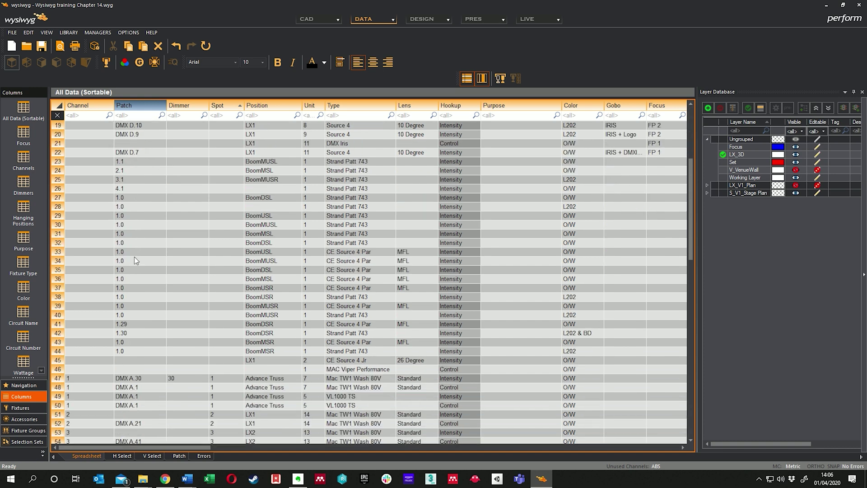
{"action": "left_click", "coordinate": [136, 200]}
{"action": "key", "text": "BackSpace"}
{"action": "key", "text": "BackSpace"}
{"action": "type", "text": ".3"}
{"action": "left_click", "coordinate": [140, 206]}
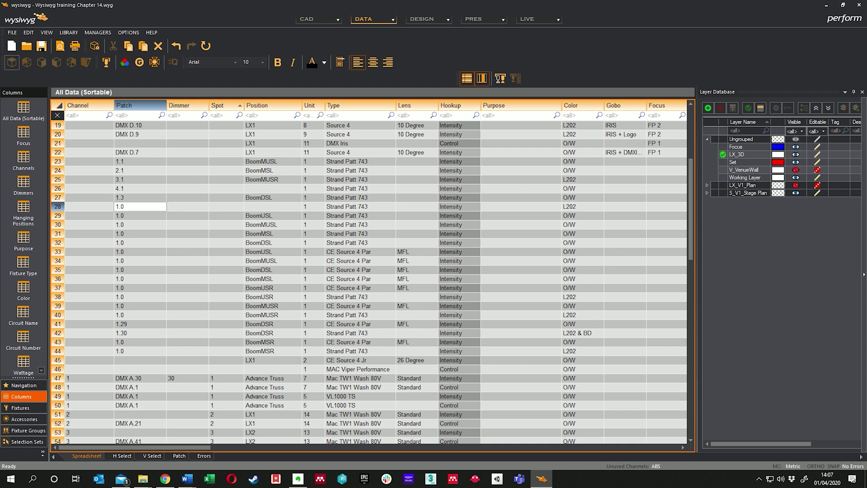
{"action": "key", "text": "BackSpace"}
{"action": "key", "text": "BackSpace"}
{"action": "type", "text": "1.4"}
Patch the Strand Patt 743s in rows 29 to 31 to 1.5, 1.6 and 1.7, and the one in row 32 to Universe1.1
{"action": "left_click", "coordinate": [140, 216]}
{"action": "key", "text": "BackSpace"}
{"action": "type", "text": "5."}
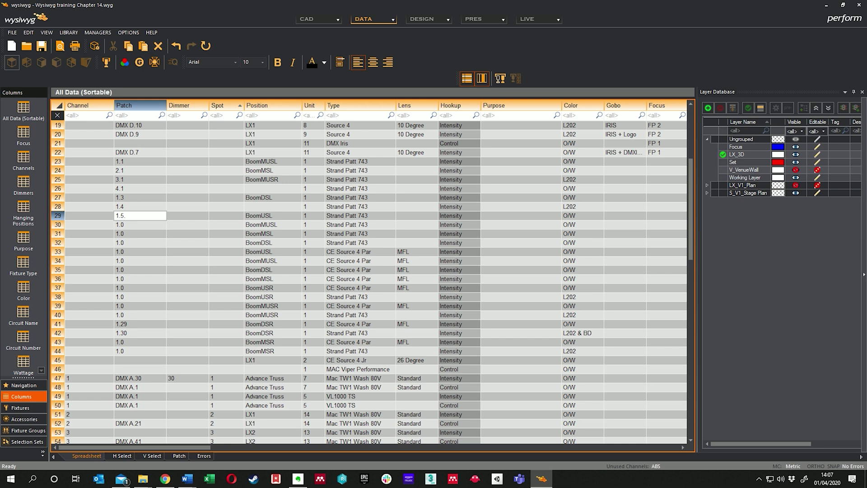
{"action": "key", "text": "Return"}
{"action": "key", "text": "BackSpace"}
{"action": "type", "text": "6"}
{"action": "key", "text": "Return"}
{"action": "key", "text": "BackSpace"}
{"action": "type", "text": "7"}
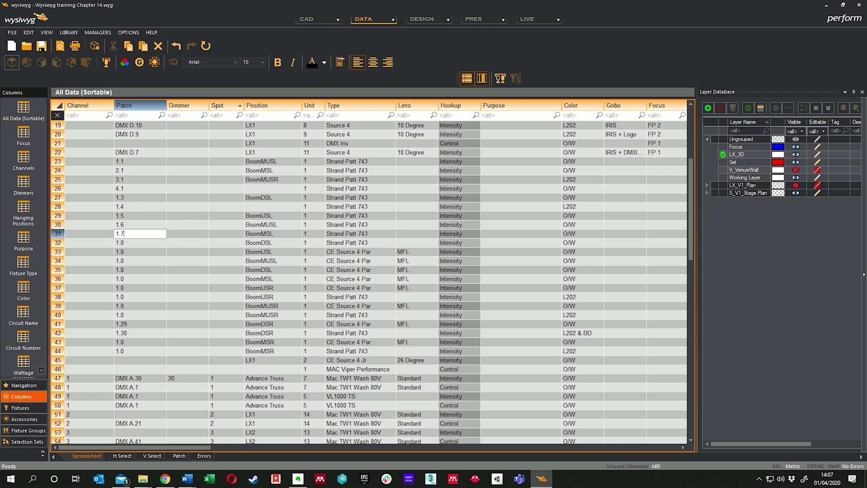
{"action": "key", "text": "Return"}
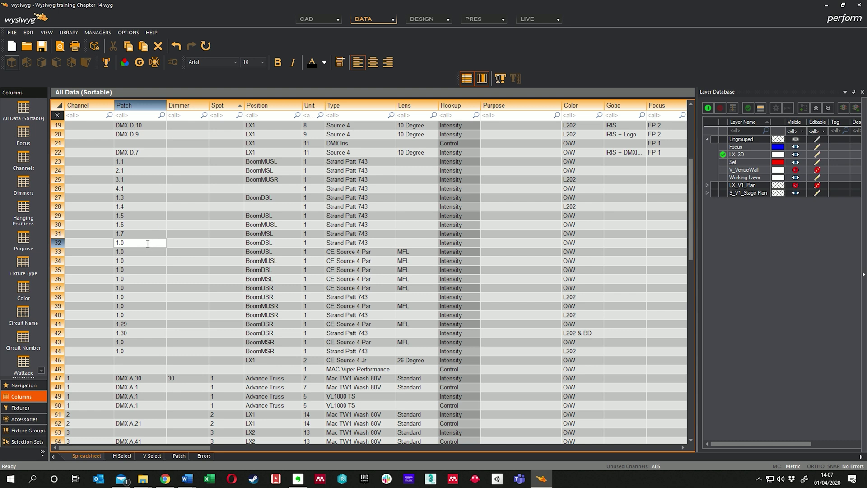
{"action": "type", "text": "Universe1.1"}
{"action": "key", "text": "Return"}
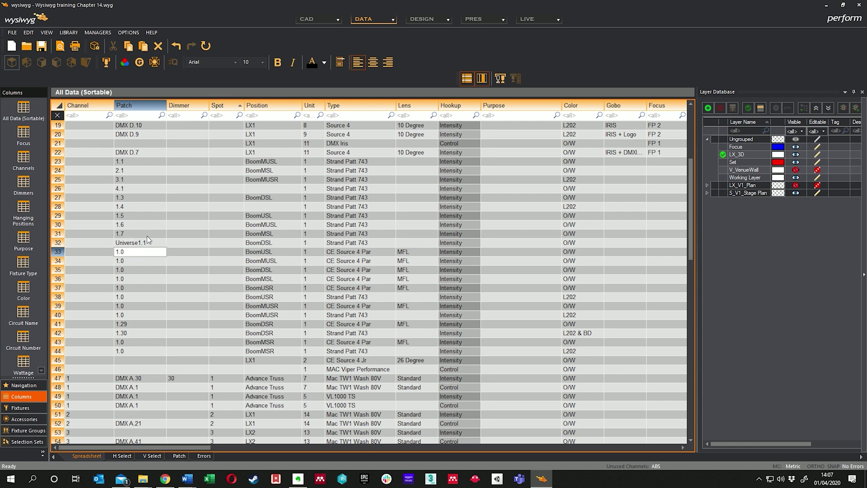
Enter patch addresses 1.181 and 1.195 for the Mac 500s in rows 65 and 66
{"action": "scroll", "coordinate": [147, 240], "scroll_direction": "up", "scroll_amount": 6}
{"action": "scroll", "coordinate": [133, 242], "scroll_direction": "down", "scroll_amount": 4}
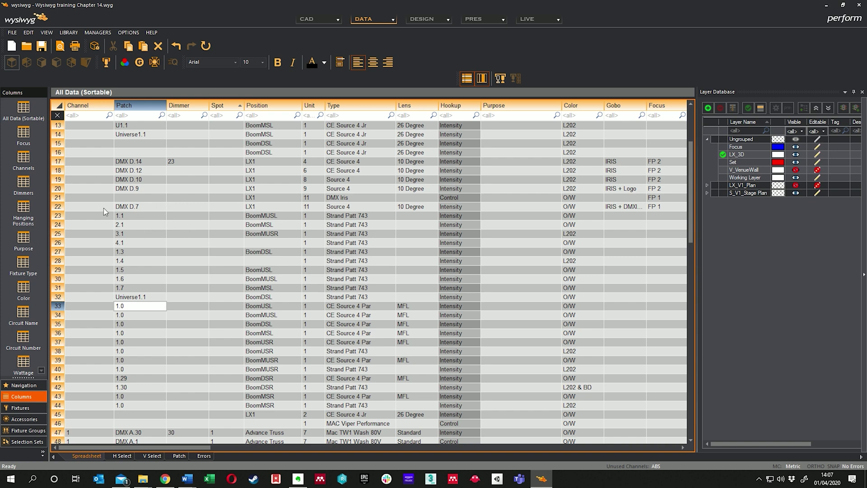
{"action": "scroll", "coordinate": [141, 271], "scroll_direction": "down", "scroll_amount": 8}
{"action": "scroll", "coordinate": [86, 261], "scroll_direction": "down", "scroll_amount": 5}
{"action": "left_click", "coordinate": [86, 247]}
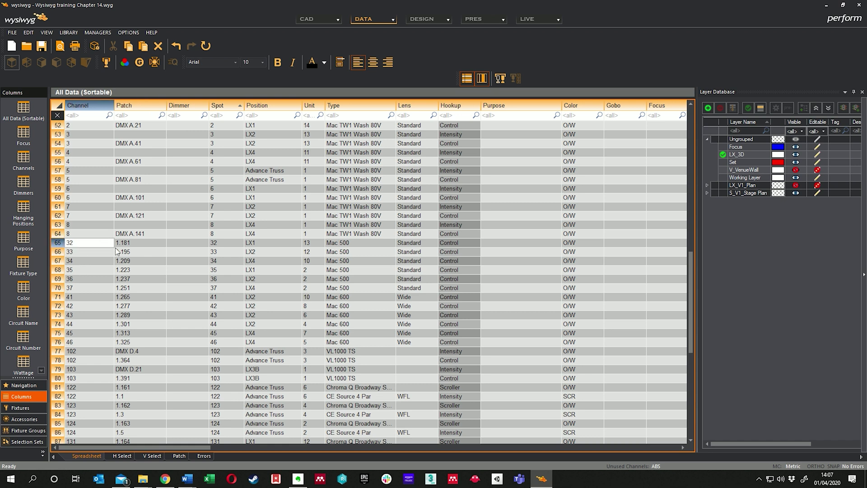
{"action": "left_click", "coordinate": [135, 242]}
{"action": "type", "text": "1.181"}
{"action": "key", "text": "Return"}
{"action": "type", "text": "1.195"}
{"action": "key", "text": "Return"}
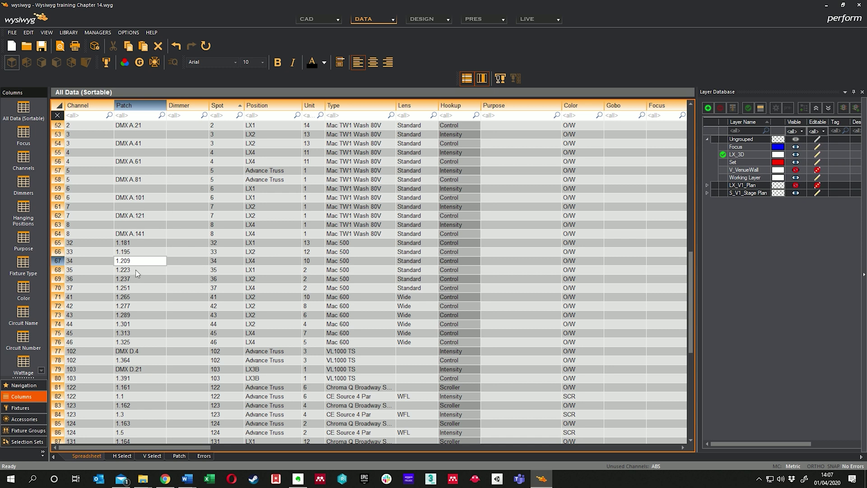
Enter 1.290 as the patch address of the Mac 500 in row 67
{"action": "scroll", "coordinate": [150, 257], "scroll_direction": "down", "scroll_amount": 2}
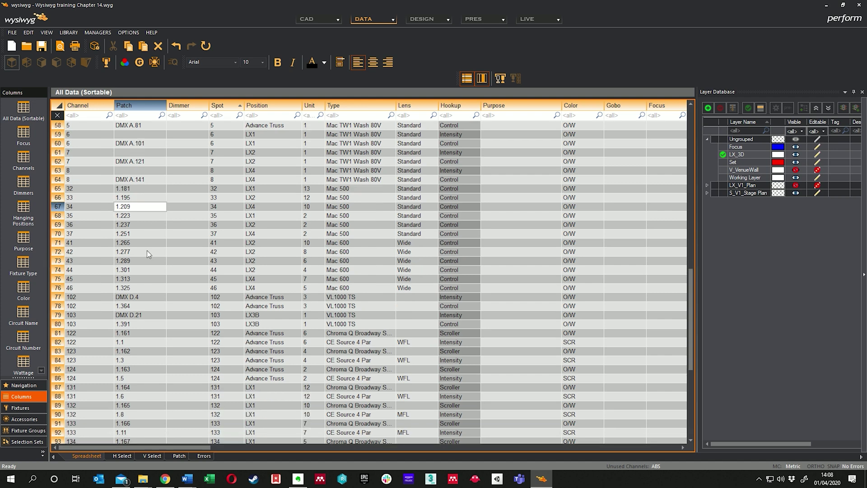
{"action": "scroll", "coordinate": [147, 251], "scroll_direction": "up", "scroll_amount": 1}
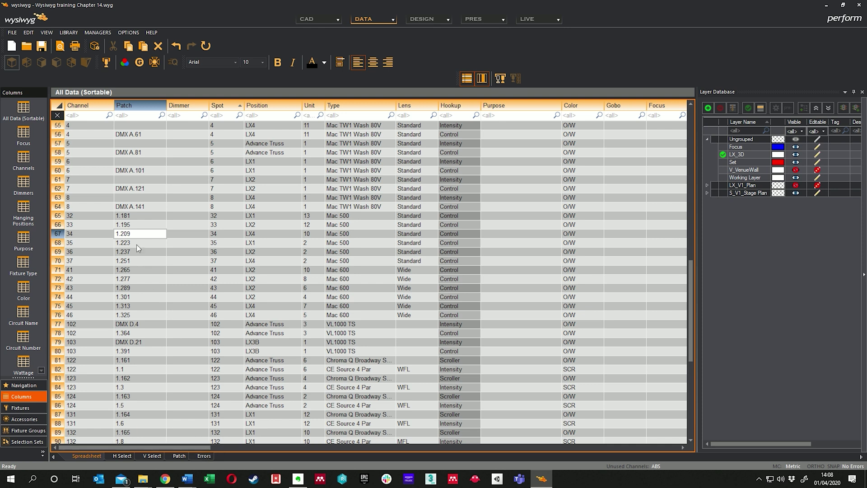
{"action": "key", "text": "shift+Home"}
{"action": "type", "text": "1.290"}
{"action": "key", "text": "Return"}
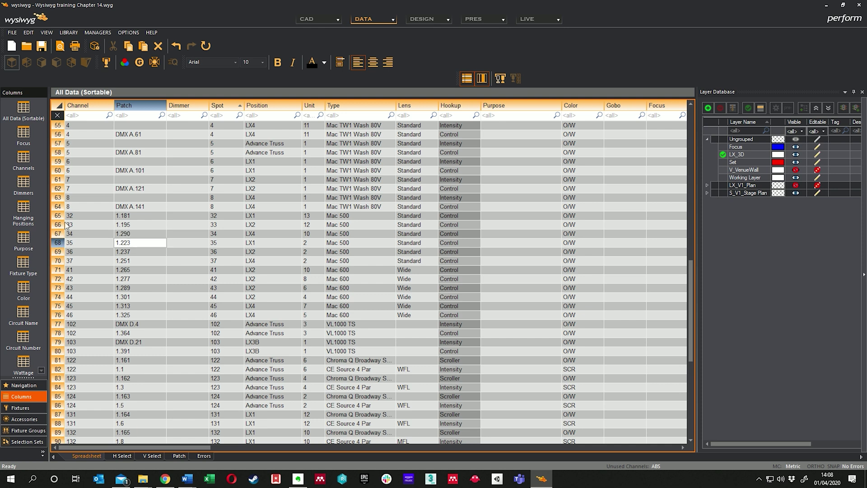
Correct the patch address of the Mac 500 in row 67 to 1.209
{"action": "left_click", "coordinate": [138, 233]}
{"action": "key", "text": "BackSpace"}
{"action": "key", "text": "BackSpace"}
{"action": "key", "text": "BackSpace"}
{"action": "type", "text": "209"}
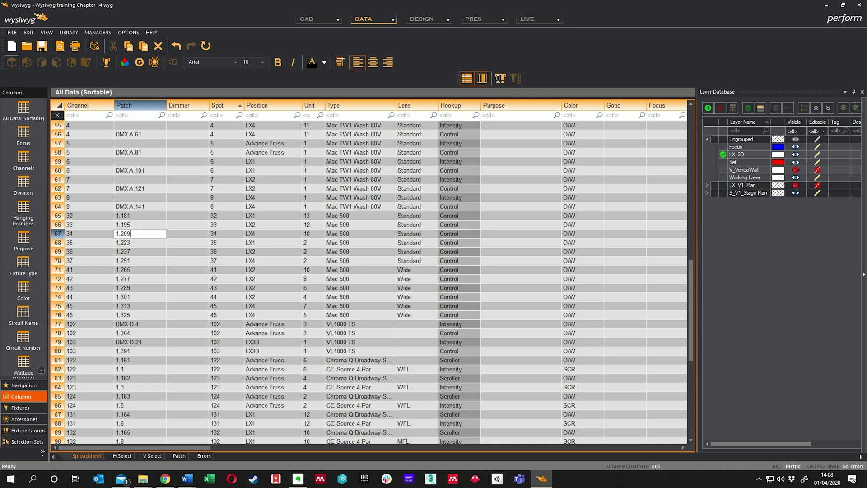
{"action": "key", "text": "Return"}
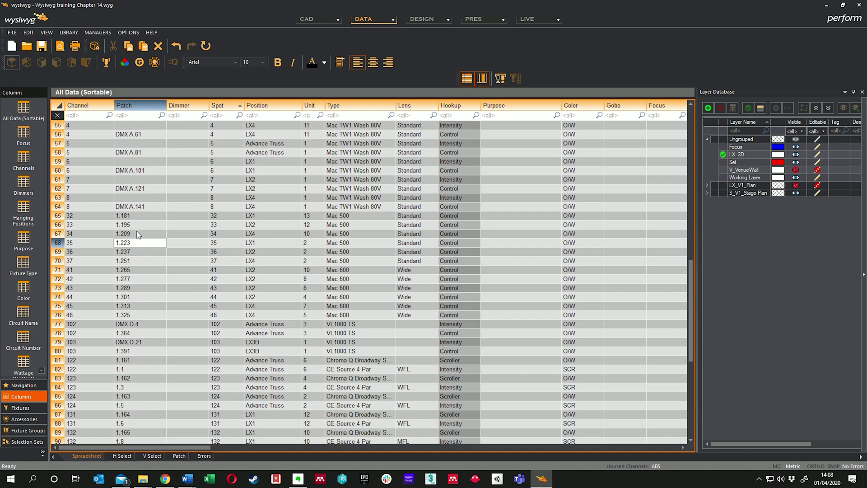
Try to change the position of the Mac TW1 Wash in row 59 to LX3, but decline unhanging the fixture
{"action": "scroll", "coordinate": [129, 226], "scroll_direction": "down", "scroll_amount": 5}
{"action": "scroll", "coordinate": [130, 229], "scroll_direction": "up", "scroll_amount": 4}
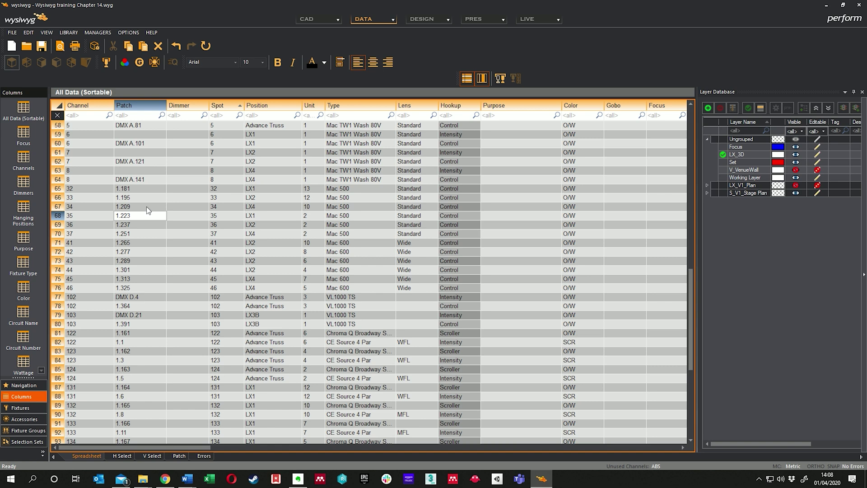
{"action": "scroll", "coordinate": [196, 213], "scroll_direction": "up", "scroll_amount": 5}
{"action": "scroll", "coordinate": [199, 225], "scroll_direction": "up", "scroll_amount": 3}
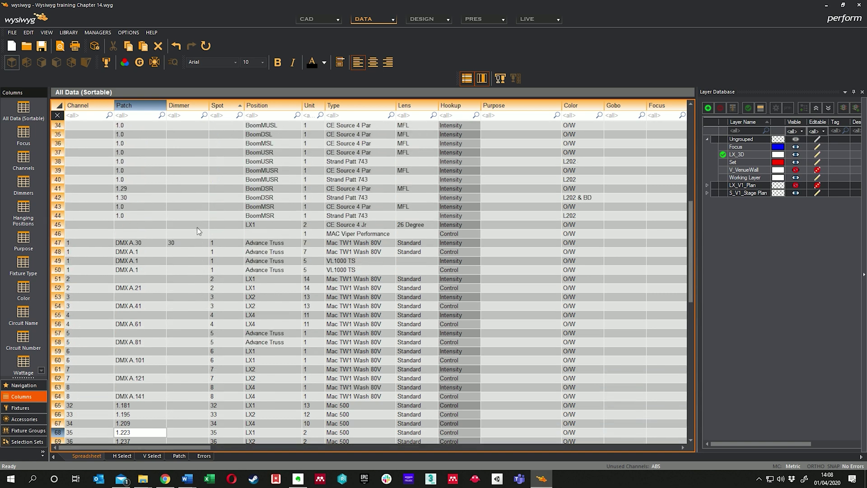
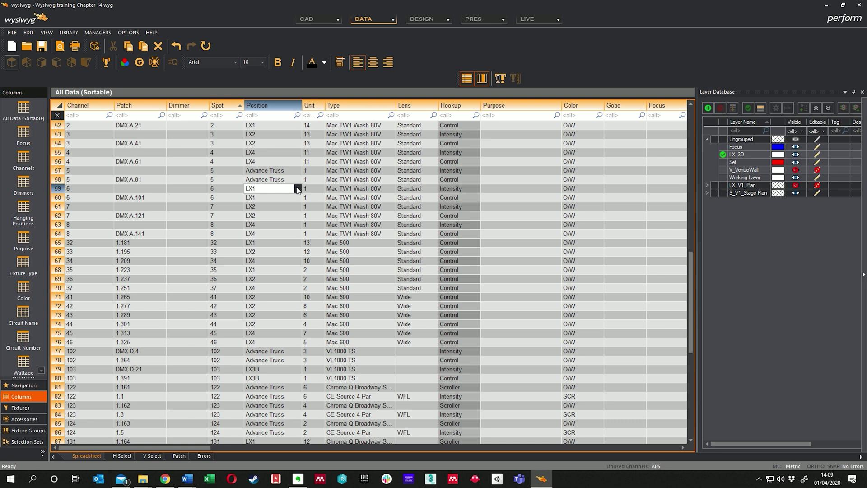
{"action": "left_click", "coordinate": [297, 189]}
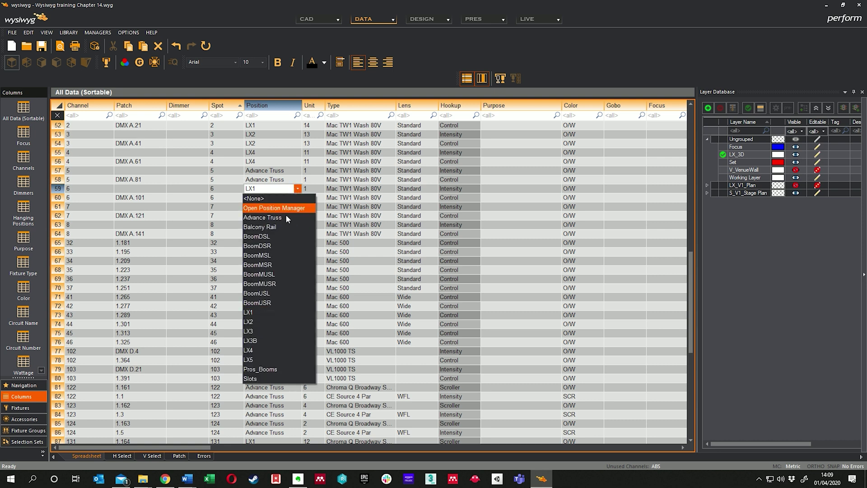
{"action": "left_click", "coordinate": [269, 333]}
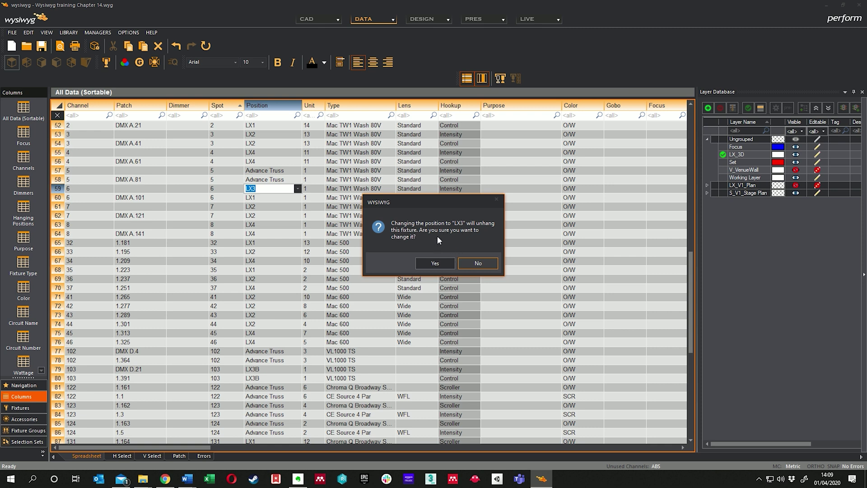
{"action": "left_click", "coordinate": [475, 266]}
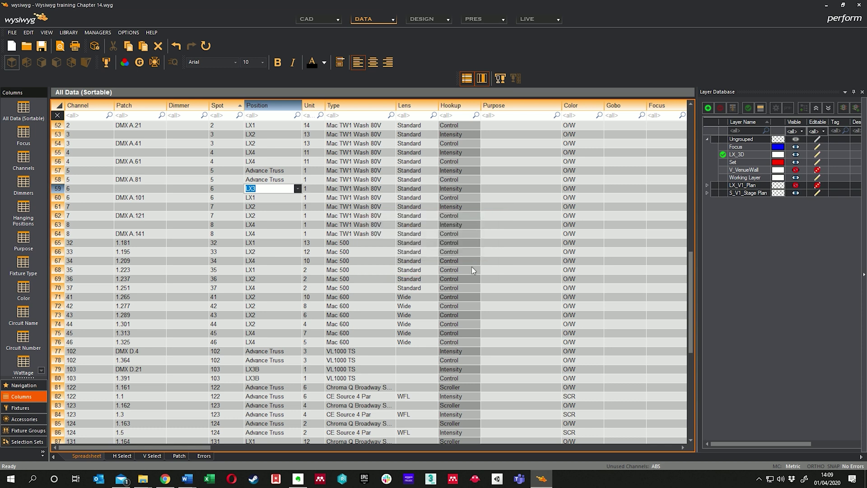
{"action": "left_click", "coordinate": [272, 207]}
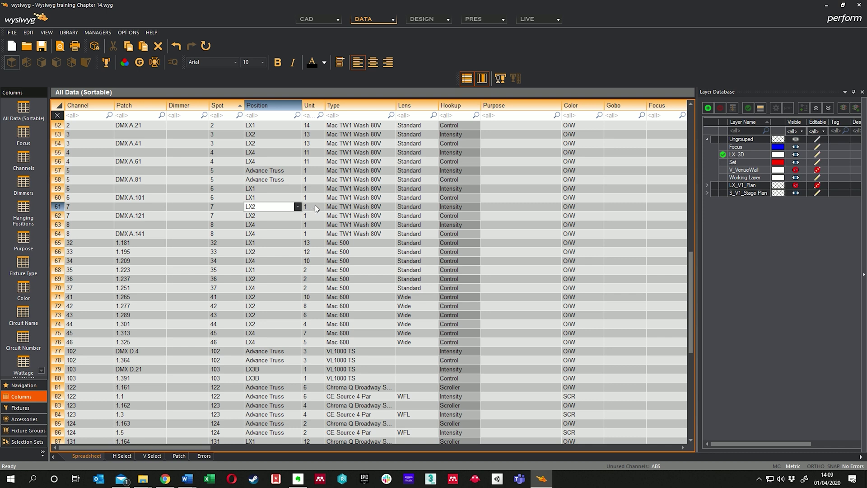
Try changing the type of the spot 7 fixture in row 61 to Mac 600 and undo the change
{"action": "left_click", "coordinate": [364, 207]}
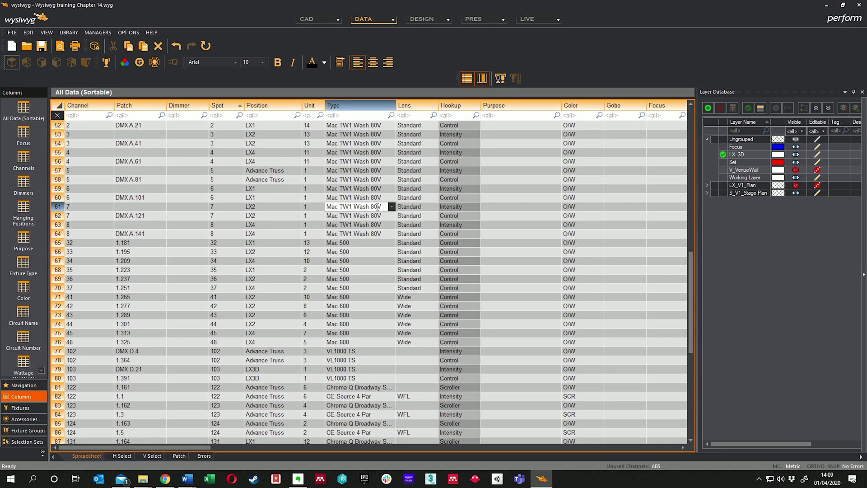
{"action": "left_click", "coordinate": [392, 206]}
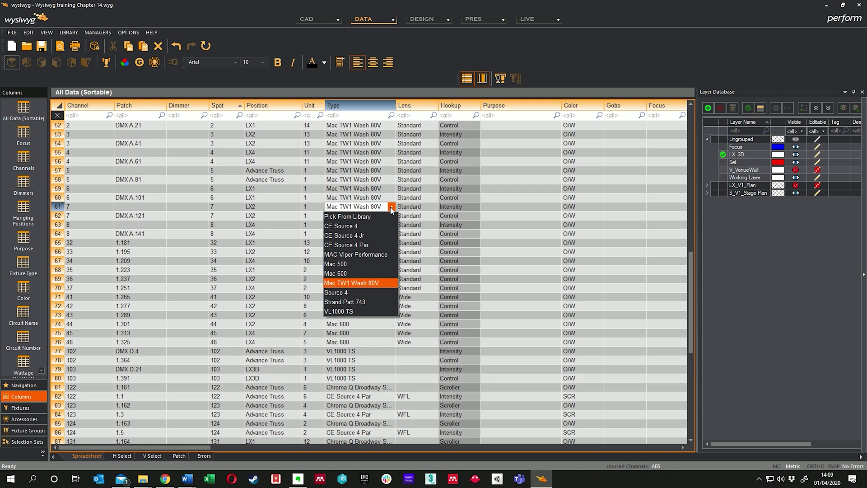
{"action": "left_click", "coordinate": [359, 273]}
{"action": "left_click", "coordinate": [476, 260]}
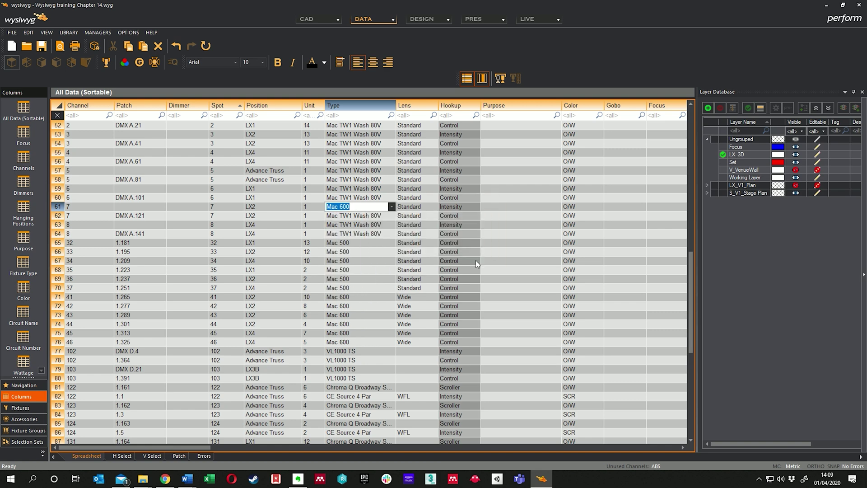
{"action": "left_click", "coordinate": [385, 208]}
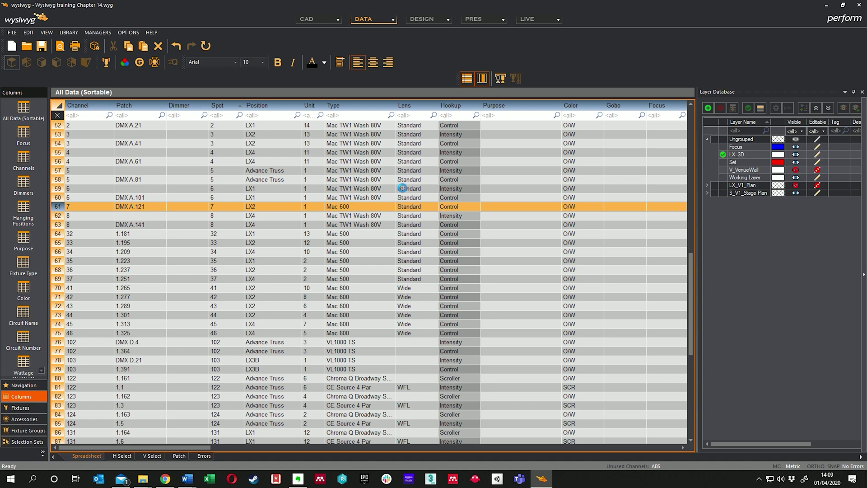
{"action": "key", "text": "ctrl+z"}
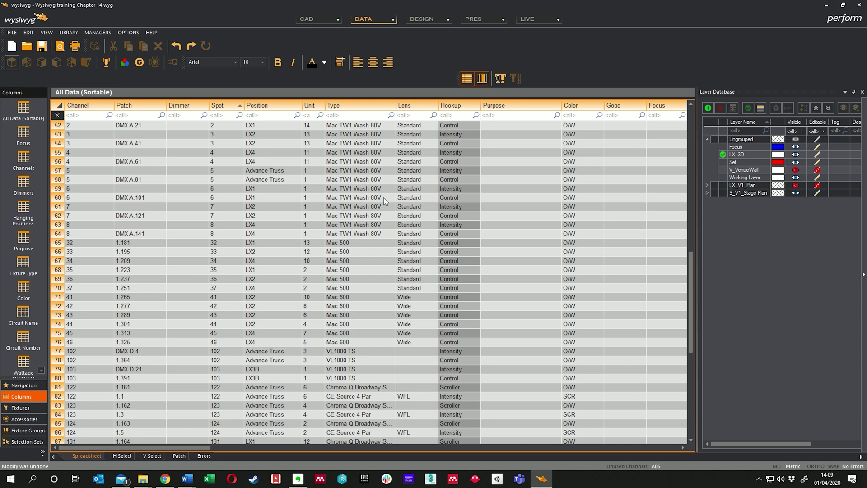
Set the lens of the spot 7 Mac TW1 Wash in row 61 to Very Wide
{"action": "left_click", "coordinate": [426, 206]}
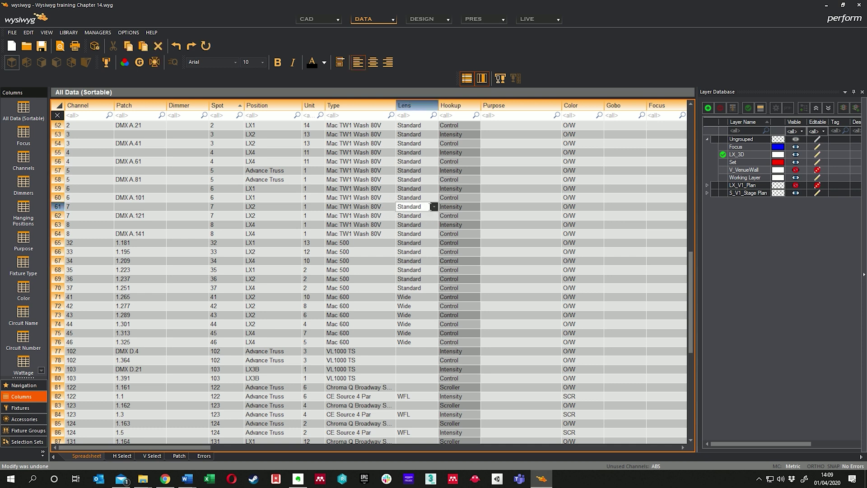
{"action": "left_click", "coordinate": [434, 206]}
{"action": "left_click", "coordinate": [423, 226]}
{"action": "left_click", "coordinate": [428, 217]}
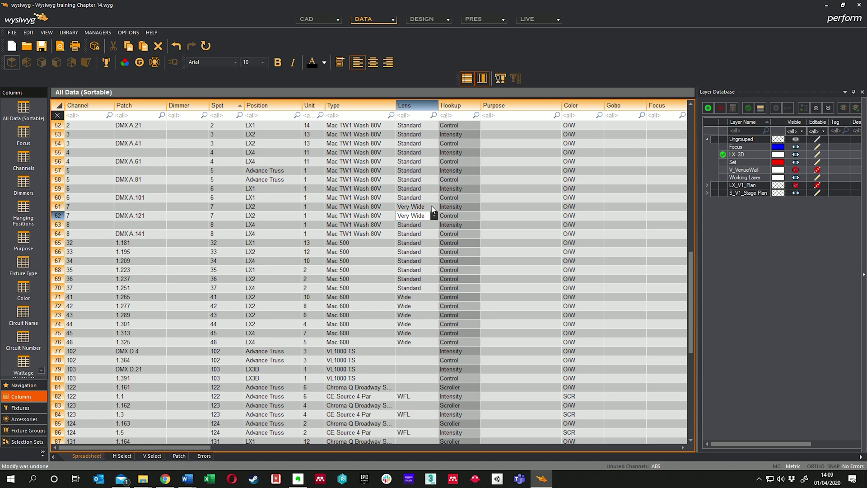
{"action": "key", "text": "Down"}
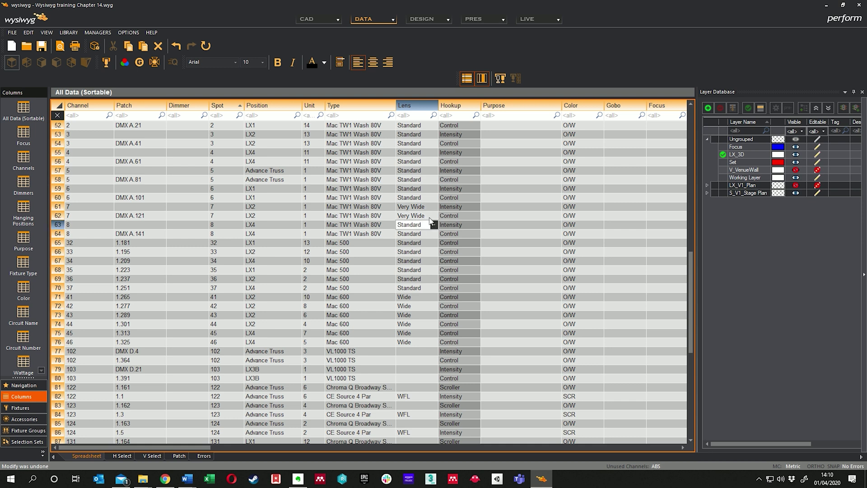
Set the lens of the spot 8 Mac TW1 Wash in row 63 to Very Wide
{"action": "left_click", "coordinate": [435, 226]}
{"action": "left_click", "coordinate": [416, 249]}
{"action": "left_click", "coordinate": [416, 244]}
{"action": "left_click", "coordinate": [412, 225]}
{"action": "left_click", "coordinate": [415, 243]}
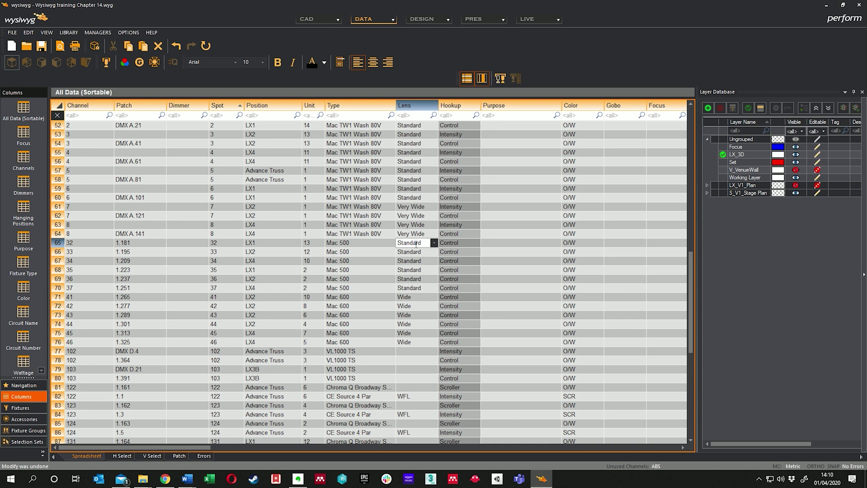
{"action": "left_click", "coordinate": [414, 261]}
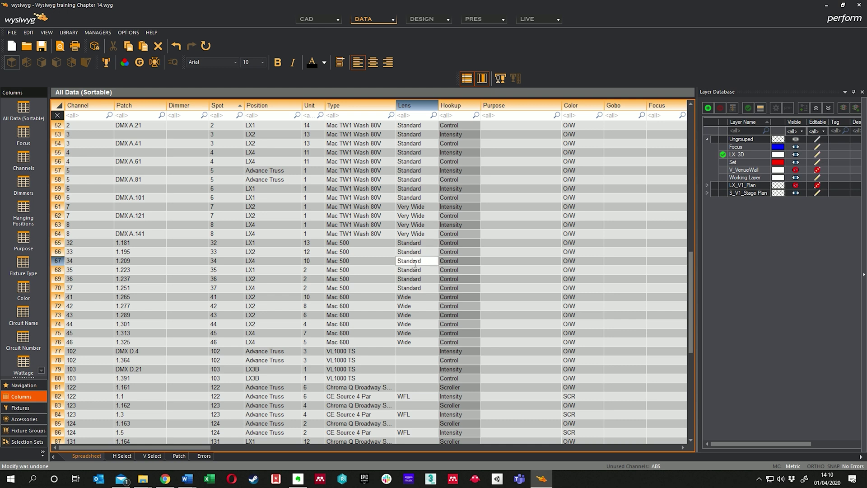
{"action": "left_click", "coordinate": [419, 251]}
{"action": "left_click", "coordinate": [425, 240]}
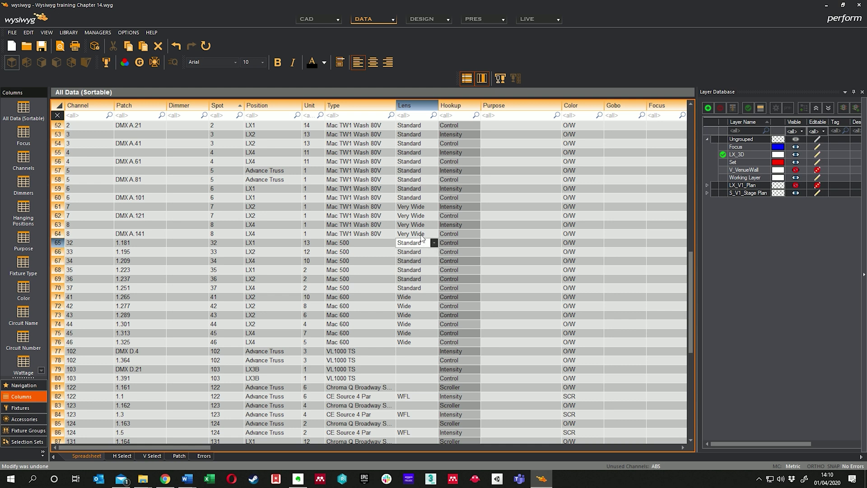
{"action": "left_click", "coordinate": [417, 225]}
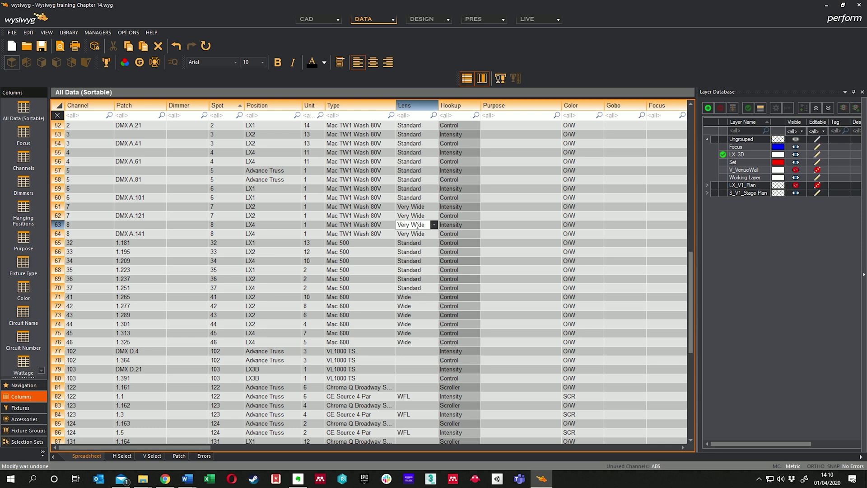
Set the lens of the Mac 500 fixtures in rows 65 and 66 to Wide
{"action": "left_click", "coordinate": [417, 243]}
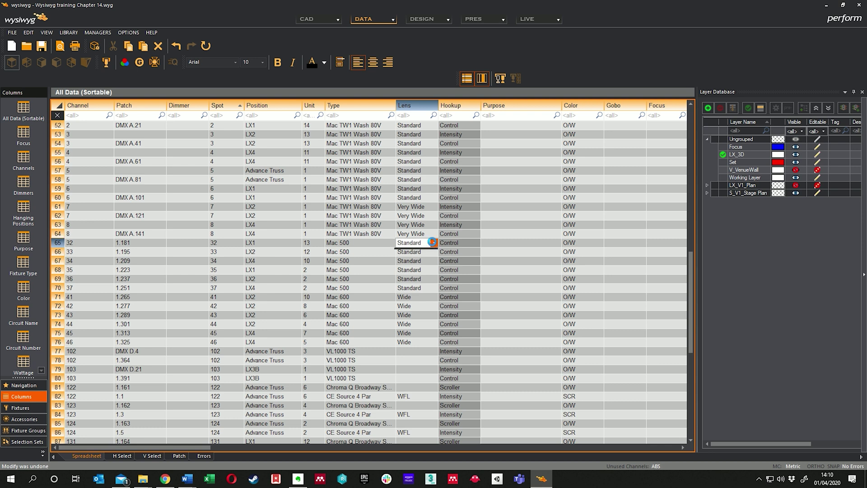
{"action": "left_click", "coordinate": [434, 242]}
{"action": "left_click", "coordinate": [422, 253]}
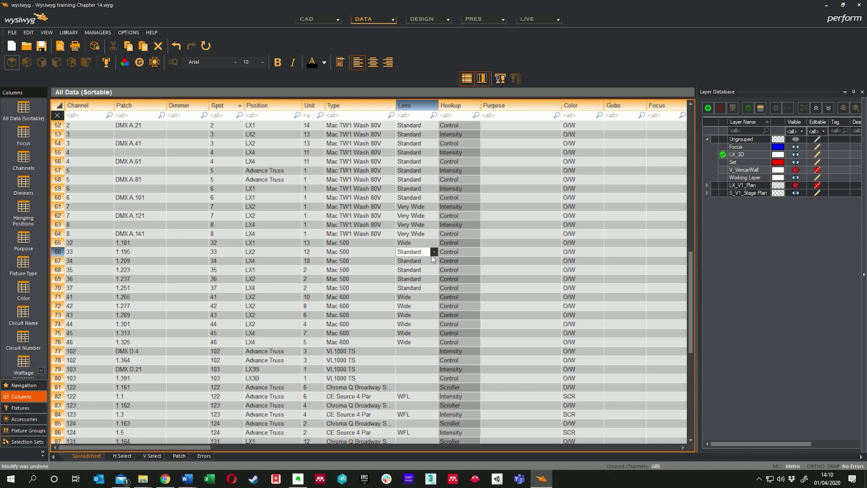
{"action": "left_click", "coordinate": [434, 252]}
{"action": "left_click", "coordinate": [419, 267]}
Copy the Very Wide lens value to the Mac TW1 Wash 80V fixtures in rows 53 to 60
{"action": "left_click", "coordinate": [415, 206]}
{"action": "left_click_drag", "start_coordinate": [414, 197], "coordinate": [414, 188]}
{"action": "type", "text": "Very Wide Very Wide"}
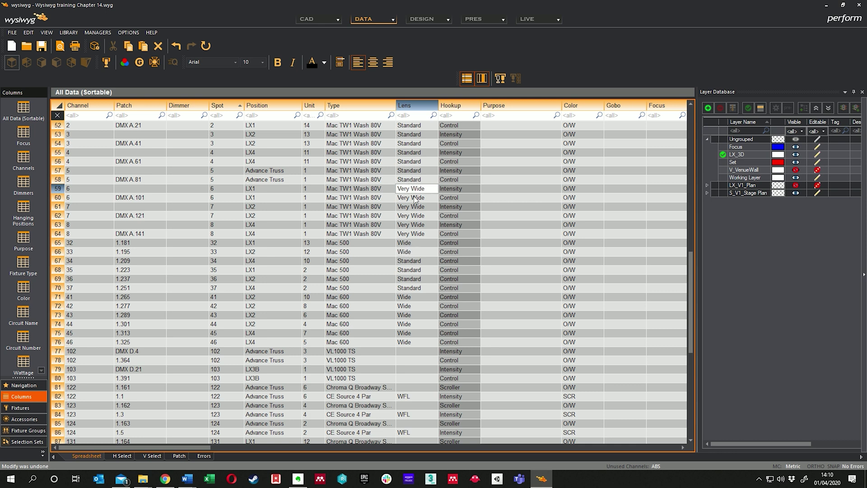
{"action": "left_click", "coordinate": [414, 206]}
{"action": "left_click", "coordinate": [415, 189]}
{"action": "left_click_drag", "start_coordinate": [414, 179], "coordinate": [414, 134]}
{"action": "key", "text": "ctrl+v"}
{"action": "key", "text": "ctrl+v"}
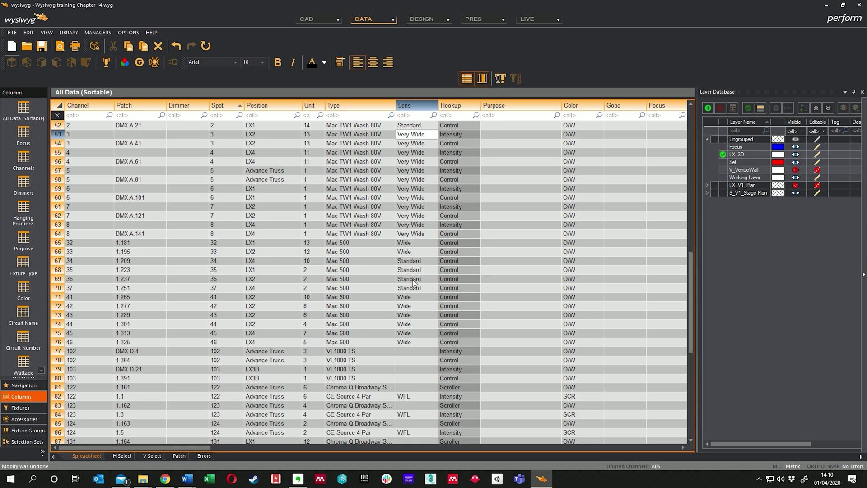
Copy the Wide lens value from row 66 to the Mac 500 fixtures in rows 67 to 69
{"action": "left_click", "coordinate": [413, 249]}
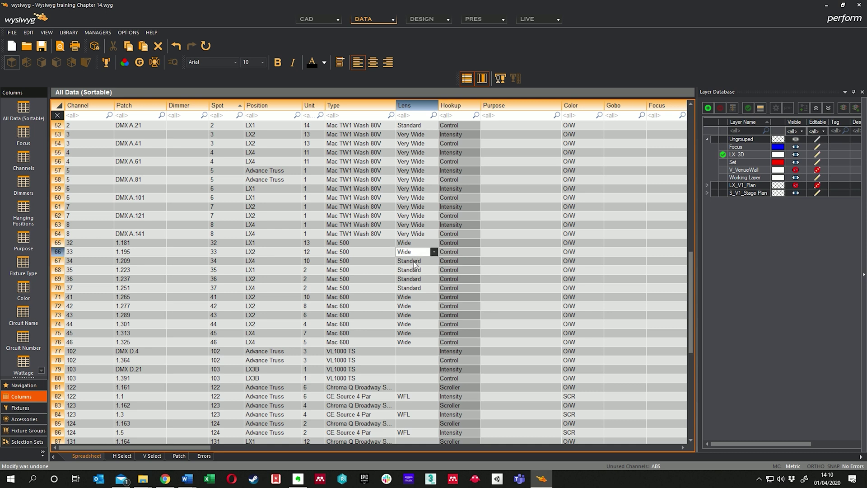
{"action": "left_click", "coordinate": [414, 262]}
{"action": "key", "text": "ctrl+v"}
{"action": "left_click", "coordinate": [415, 270]}
{"action": "key", "text": "ctrl+v"}
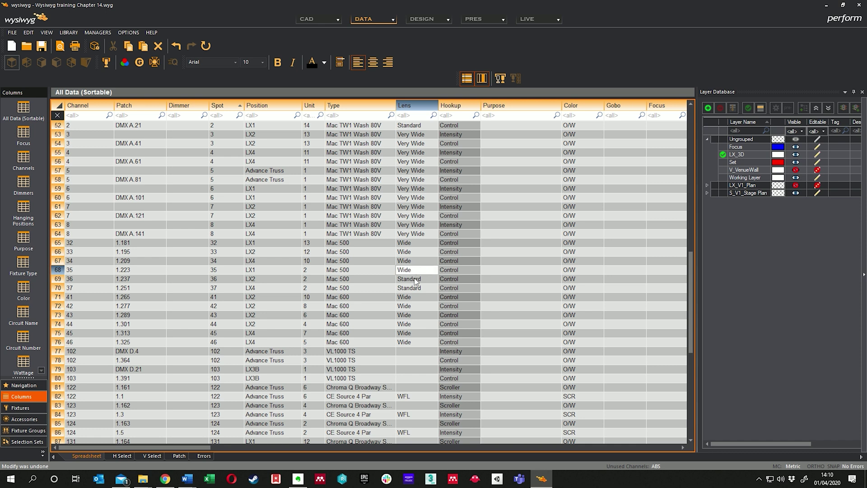
{"action": "left_click", "coordinate": [414, 279]}
{"action": "type", "text": "Wide"}
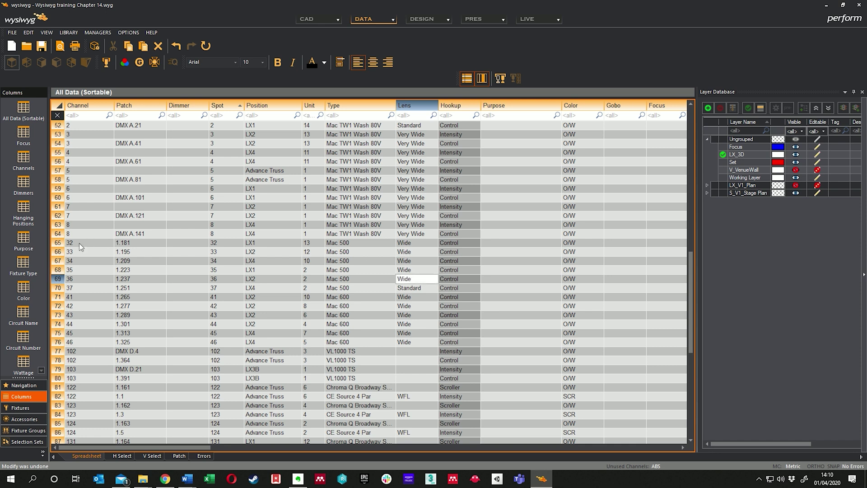
Review the shared properties of the Mac 500 fixtures in rows 65 to 70 and set their lens to Standard
{"action": "left_click", "coordinate": [58, 247]}
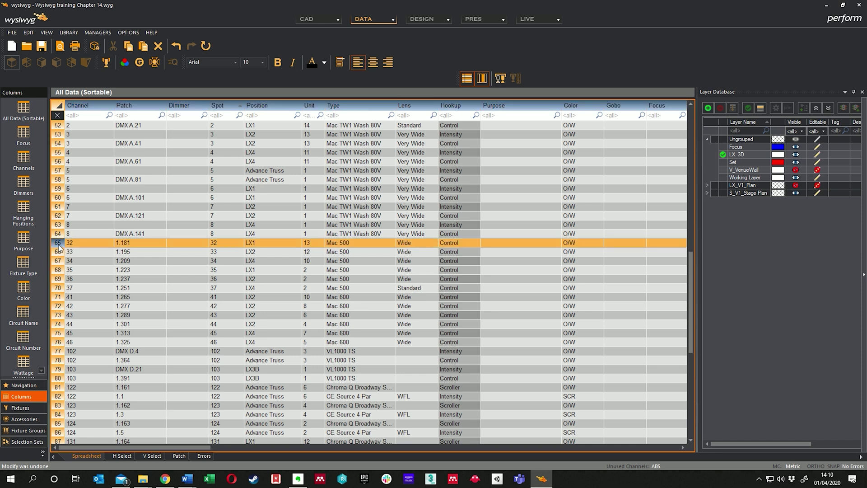
{"action": "left_click_drag", "start_coordinate": [59, 248], "coordinate": [48, 292]}
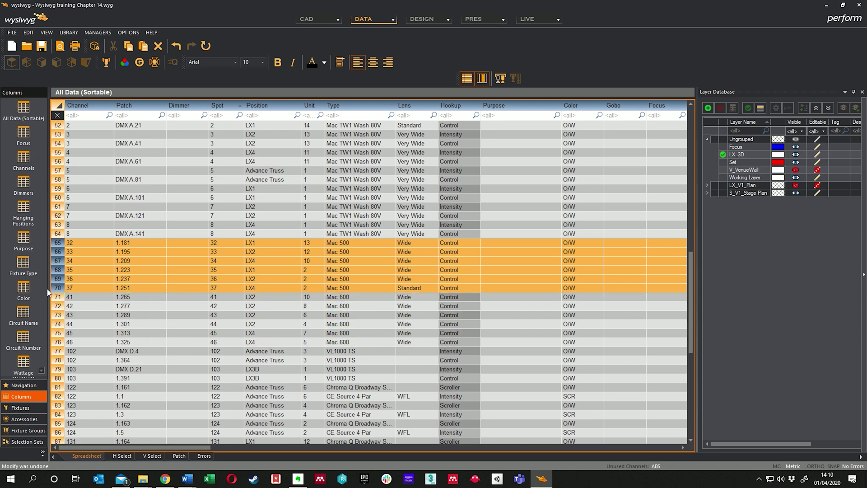
{"action": "right_click", "coordinate": [167, 263]}
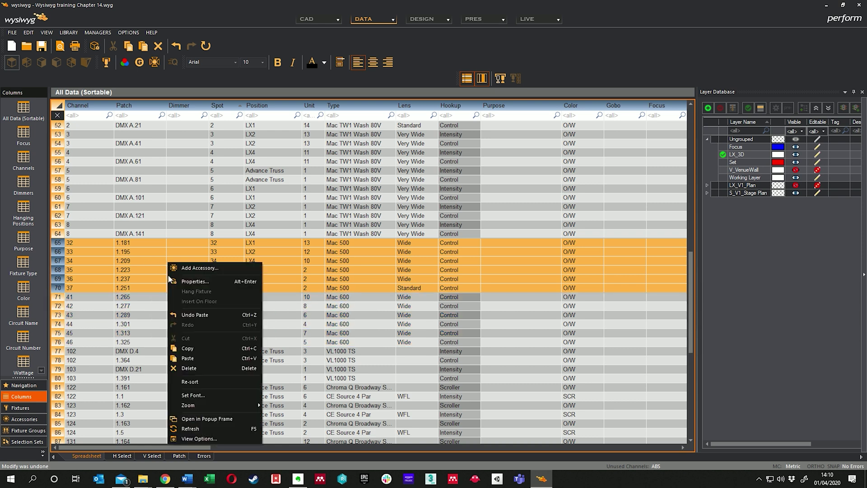
{"action": "left_click", "coordinate": [184, 282]}
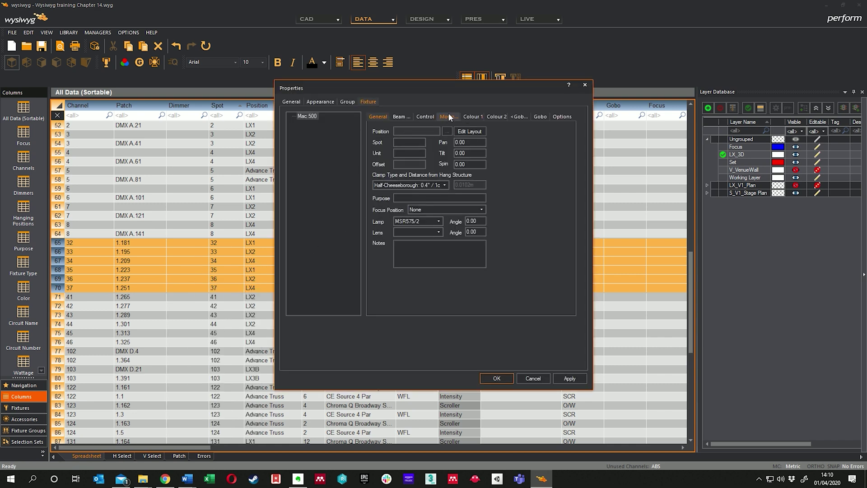
{"action": "left_click", "coordinate": [430, 116]}
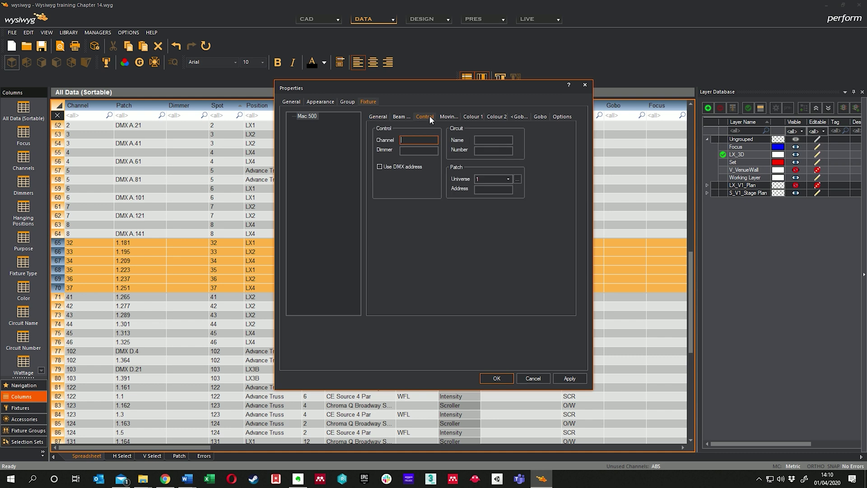
{"action": "left_click", "coordinate": [560, 116]}
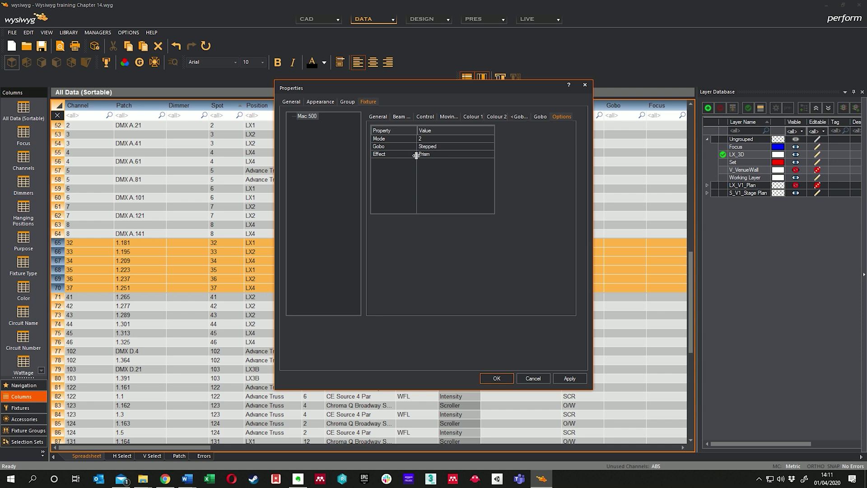
{"action": "left_click", "coordinate": [405, 115]}
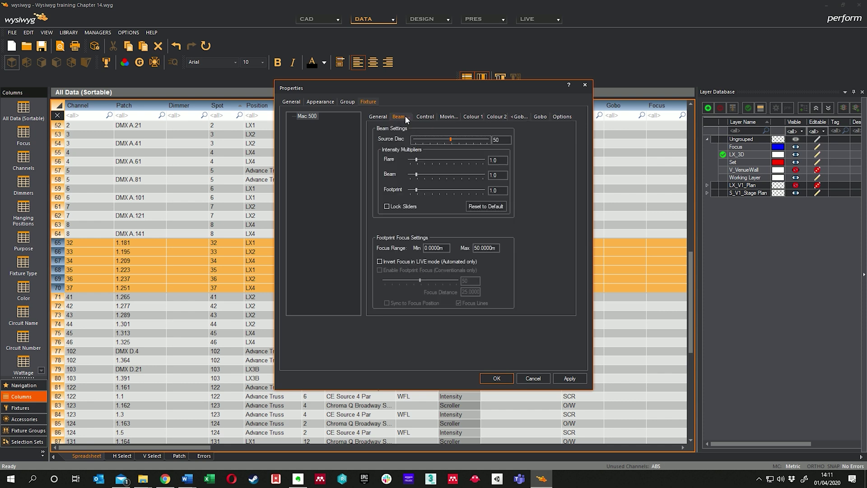
{"action": "left_click", "coordinate": [378, 117]}
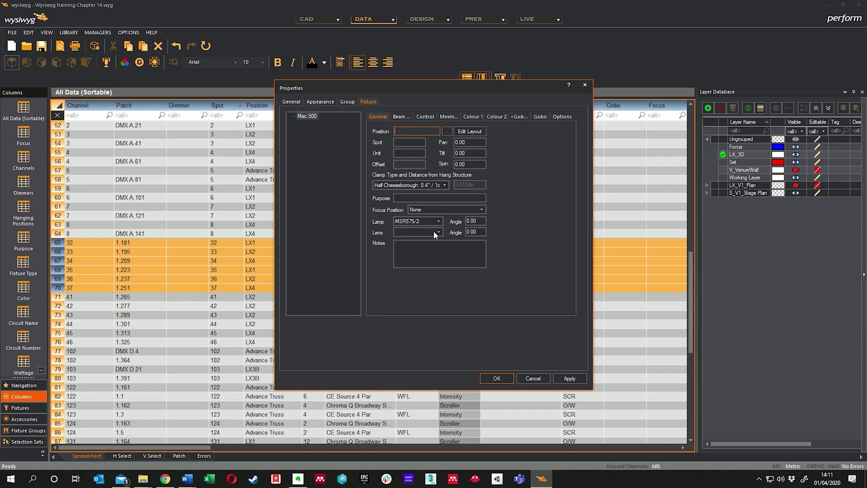
{"action": "left_click", "coordinate": [434, 232]}
{"action": "left_click", "coordinate": [494, 381]}
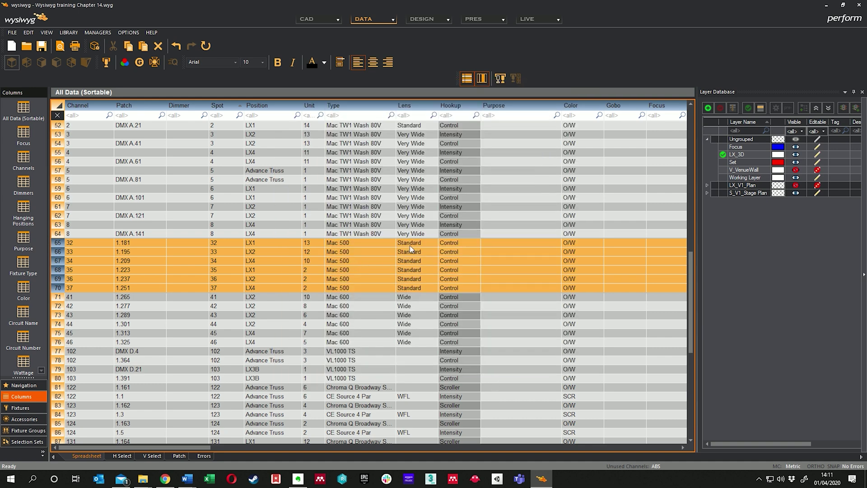
{"action": "left_click", "coordinate": [339, 260]}
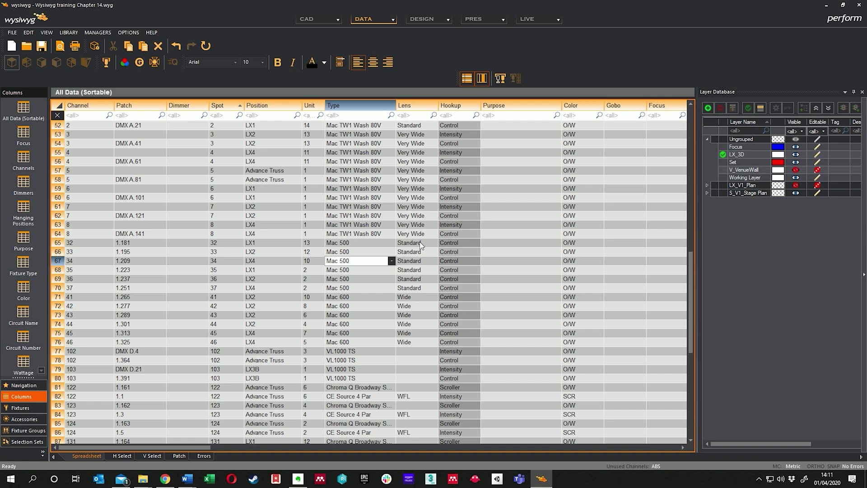
{"action": "scroll", "coordinate": [420, 239], "scroll_direction": "up", "scroll_amount": 1}
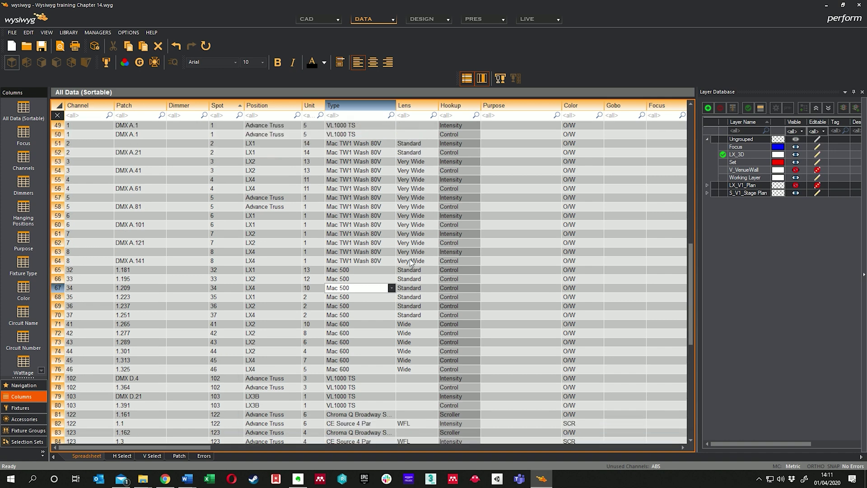
{"action": "scroll", "coordinate": [413, 253], "scroll_direction": "down", "scroll_amount": 1}
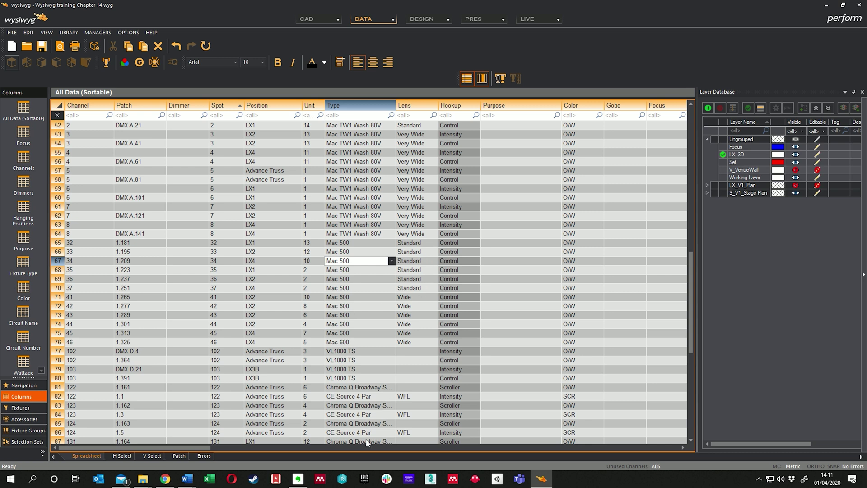
Try to set the color of the Mac 500 in row 66 to L202
{"action": "left_click_drag", "start_coordinate": [212, 449], "coordinate": [247, 449]}
{"action": "left_click", "coordinate": [422, 252]}
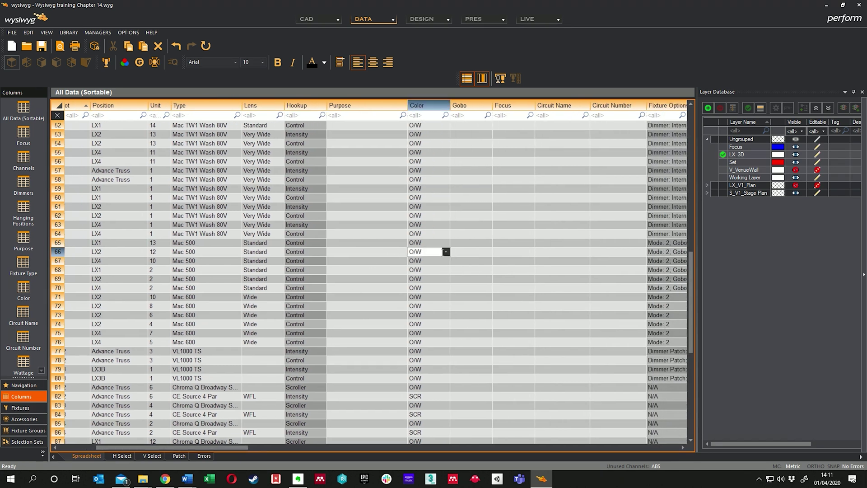
{"action": "left_click", "coordinate": [446, 252]}
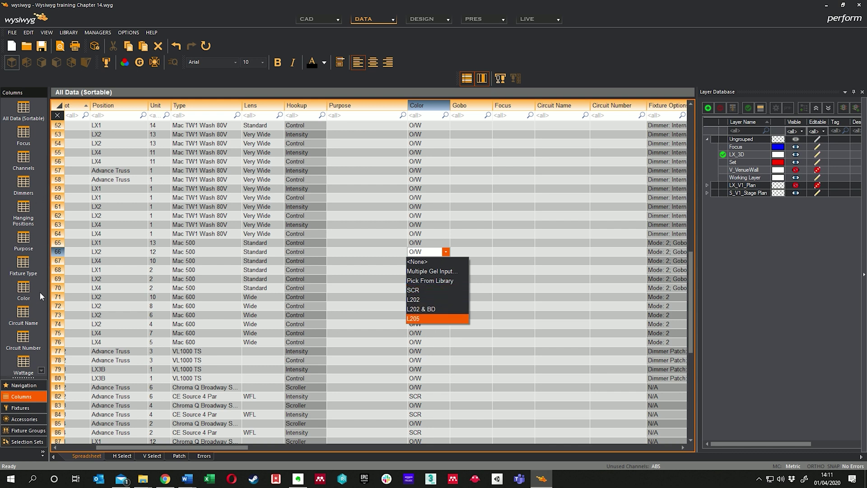
{"action": "left_click", "coordinate": [425, 298]}
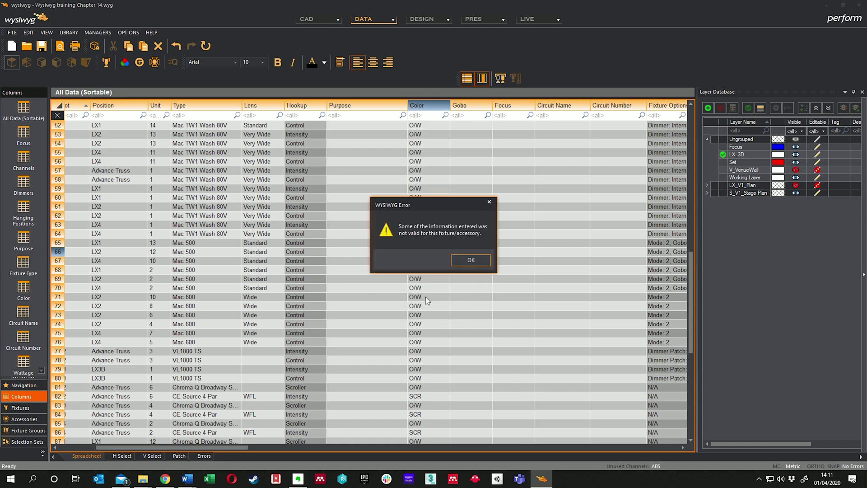
{"action": "left_click", "coordinate": [472, 261]}
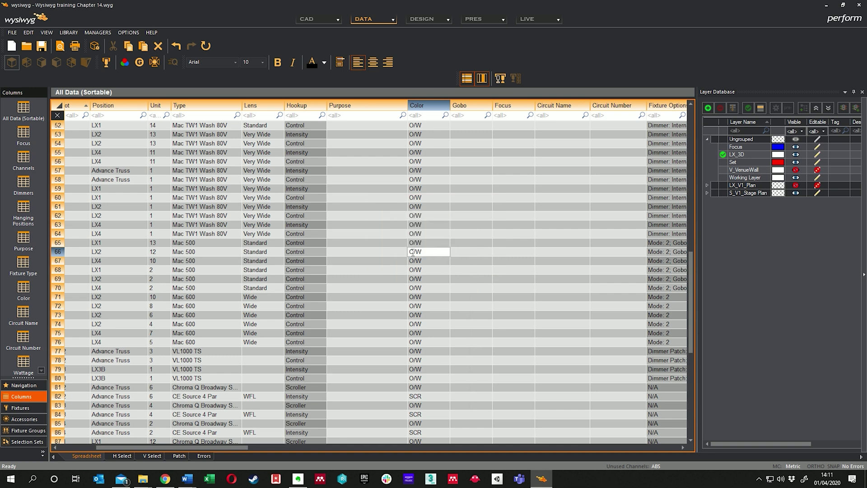
Add the L202 color to the CE Source 4 Par with scroller in row 82 on the Advance Truss
{"action": "scroll", "coordinate": [429, 261], "scroll_direction": "down", "scroll_amount": 3}
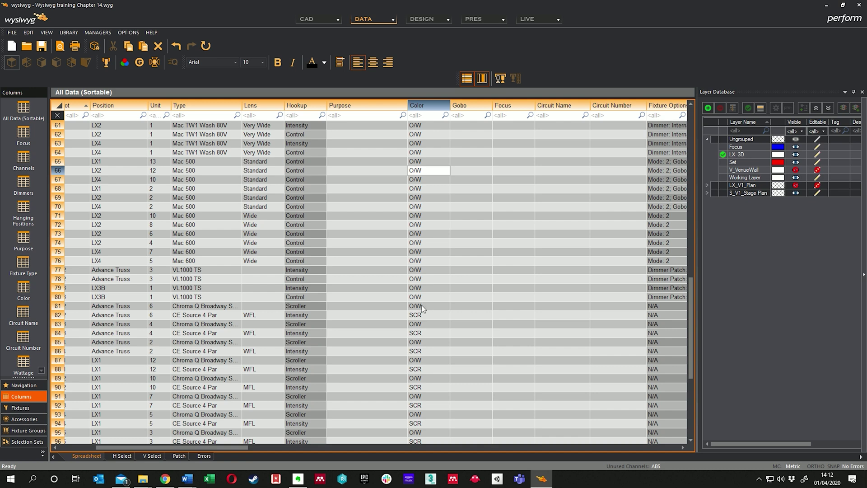
{"action": "scroll", "coordinate": [428, 290], "scroll_direction": "down", "scroll_amount": 2}
{"action": "left_click", "coordinate": [423, 261]}
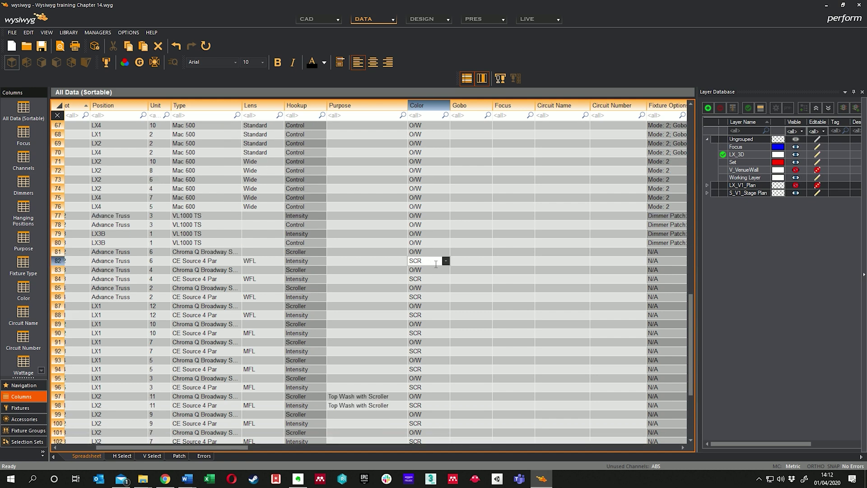
{"action": "left_click", "coordinate": [446, 262]}
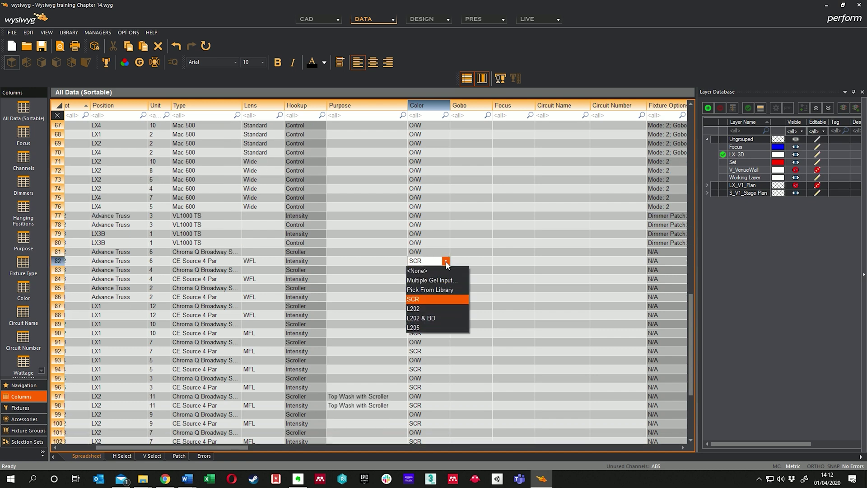
{"action": "left_click", "coordinate": [430, 307]}
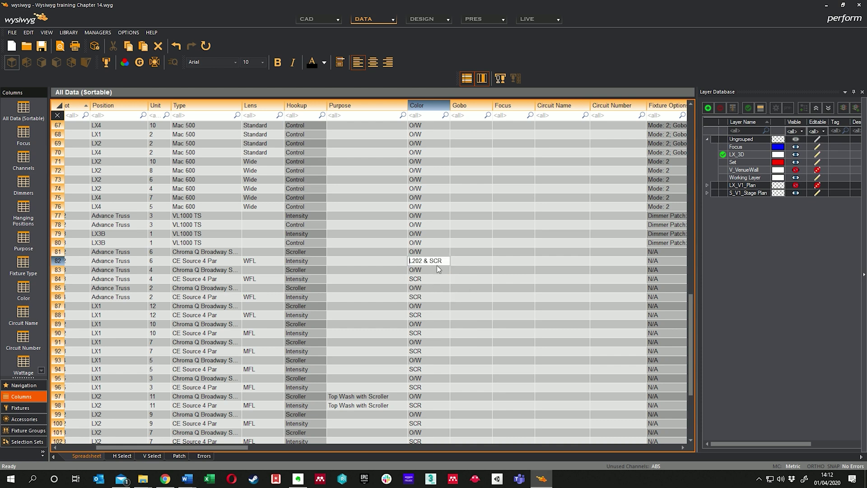
Set the color of the CE Source 4 Par on BoomDSL in row 35 to L202
{"action": "scroll", "coordinate": [435, 280], "scroll_direction": "down", "scroll_amount": 5}
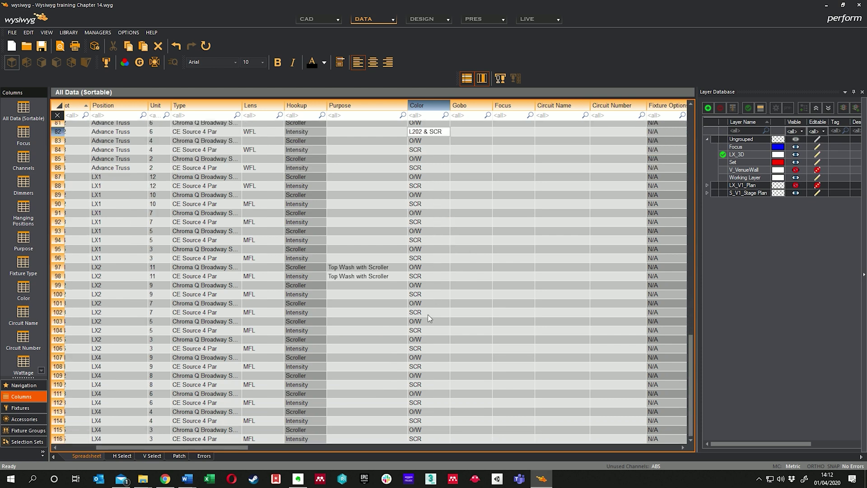
{"action": "scroll", "coordinate": [428, 314], "scroll_direction": "up", "scroll_amount": 16}
{"action": "scroll", "coordinate": [428, 302], "scroll_direction": "up", "scroll_amount": 2}
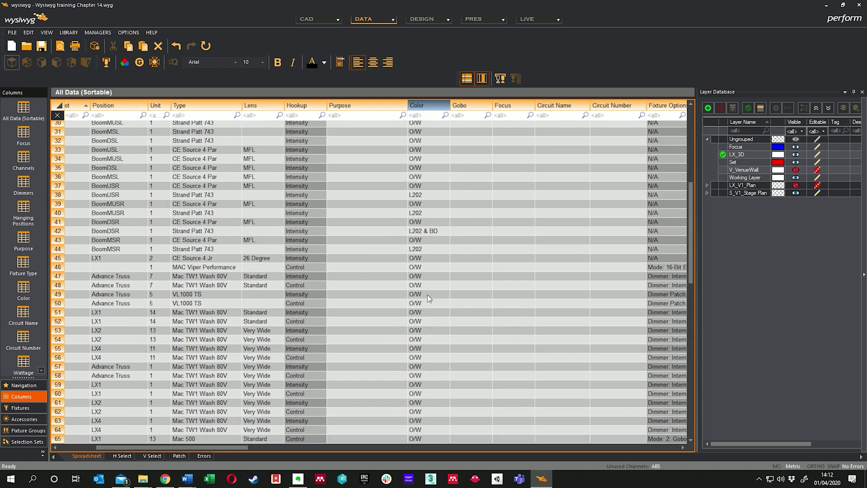
{"action": "left_click", "coordinate": [425, 195]}
{"action": "scroll", "coordinate": [424, 204], "scroll_direction": "up", "scroll_amount": 1}
{"action": "scroll", "coordinate": [422, 206], "scroll_direction": "up", "scroll_amount": 2}
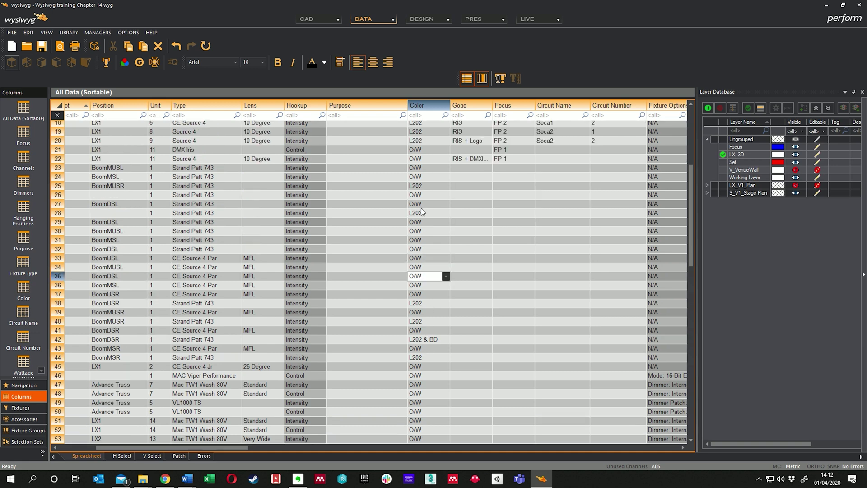
{"action": "scroll", "coordinate": [421, 208], "scroll_direction": "down", "scroll_amount": 1}
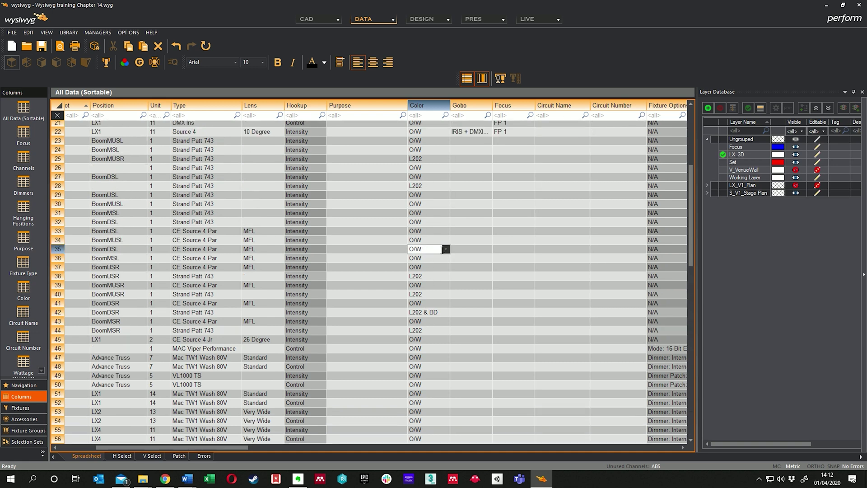
{"action": "left_click", "coordinate": [446, 251]}
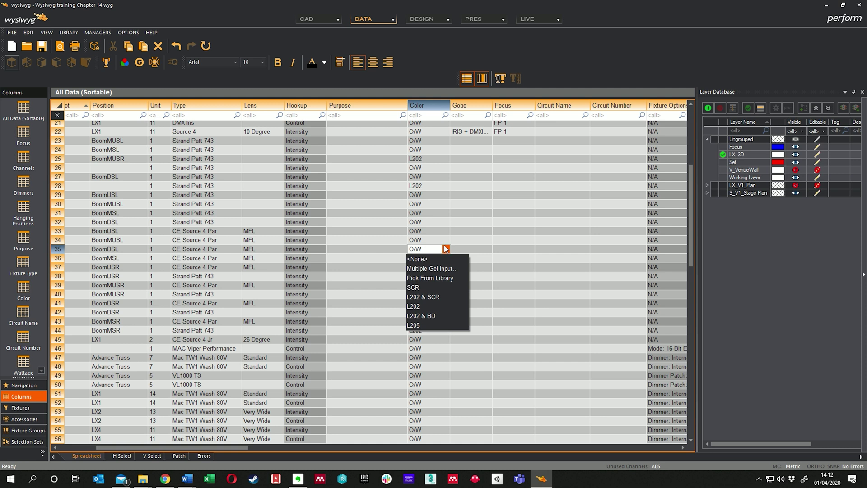
{"action": "left_click", "coordinate": [429, 307]}
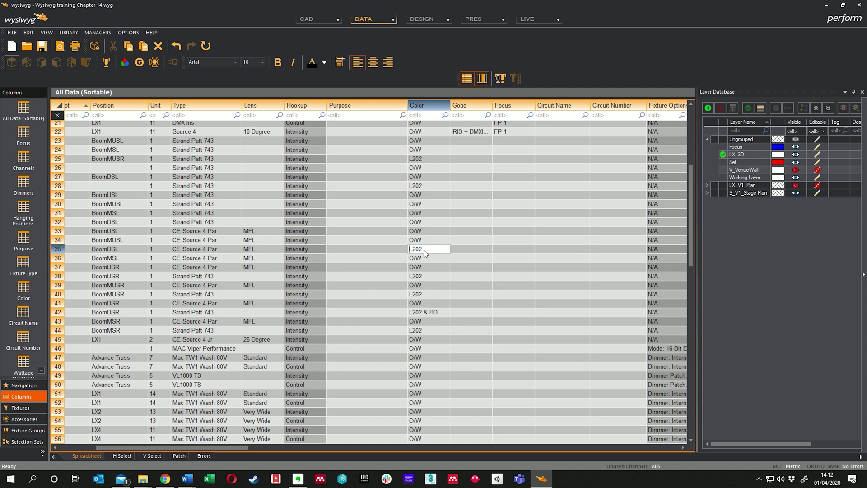
Replace the color of the CE Source 4 Par on BoomMSL in row 36 with L202
{"action": "left_click", "coordinate": [438, 259]}
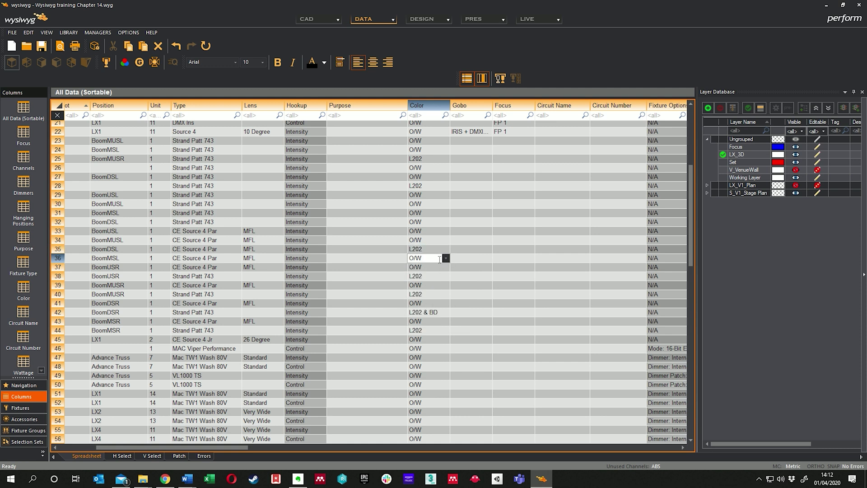
{"action": "key", "text": "BackSpace"}
{"action": "key", "text": "BackSpace"}
{"action": "key", "text": "BackSpace"}
{"action": "type", "text": "L202"}
{"action": "key", "text": "Return"}
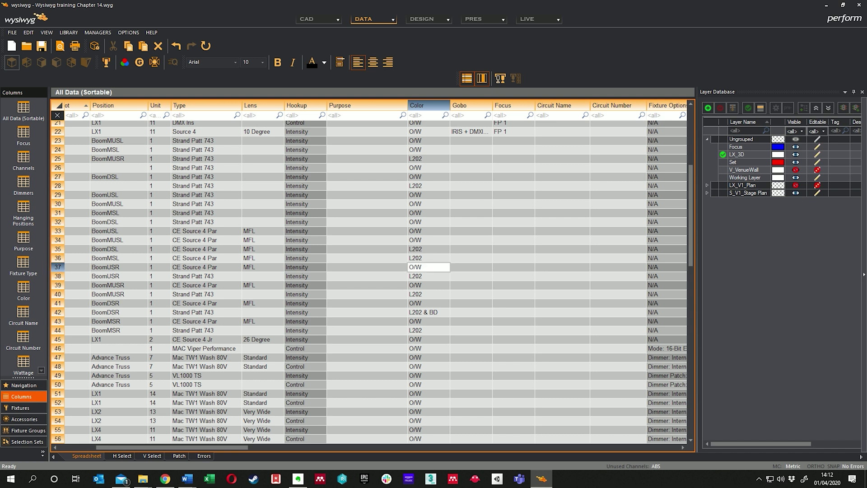
Set the color of the BoomMUSL and BoomUSL CE Source 4 Pars in rows 34 and 33 and the Strand Patt 743 in row 32 to L202
{"action": "left_click", "coordinate": [439, 257]}
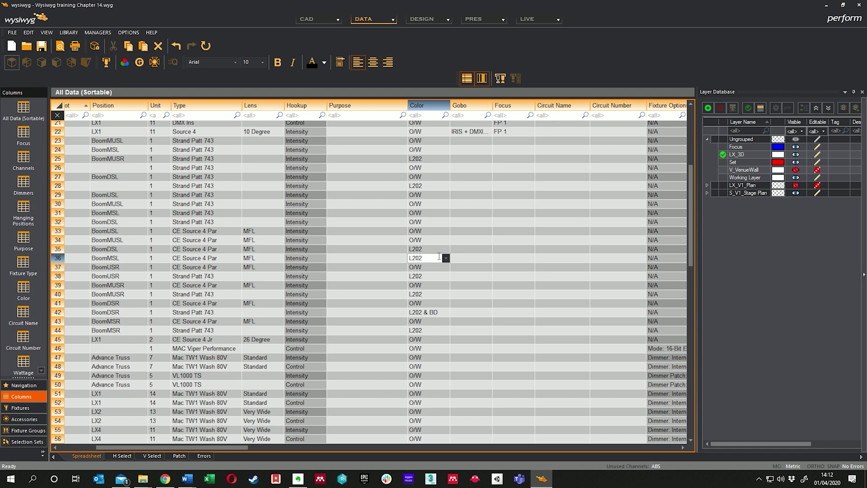
{"action": "left_click", "coordinate": [433, 240]}
{"action": "type", "text": "L202"}
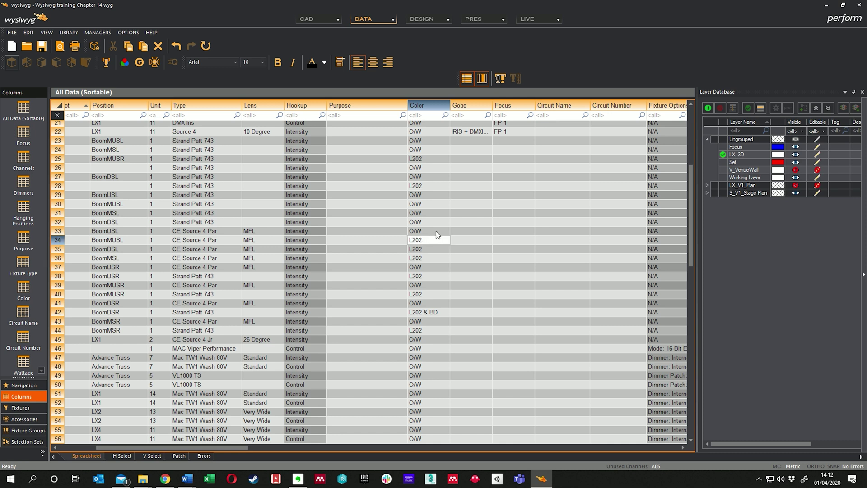
{"action": "left_click", "coordinate": [435, 231]}
{"action": "type", "text": "L202"}
{"action": "left_click", "coordinate": [437, 222]}
{"action": "type", "text": "L202"}
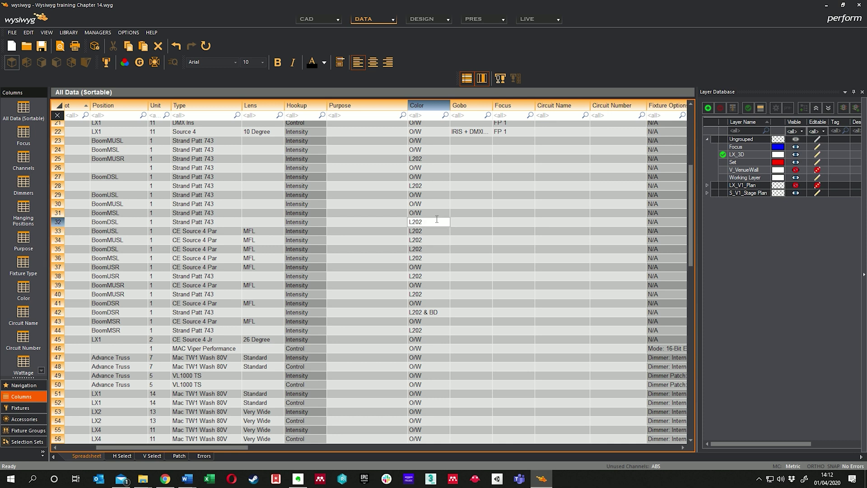
Look through the gobo choices for the BoomDSL CE Source 4 Par in row 35 and its gobo library without assigning one
{"action": "left_click", "coordinate": [436, 249]}
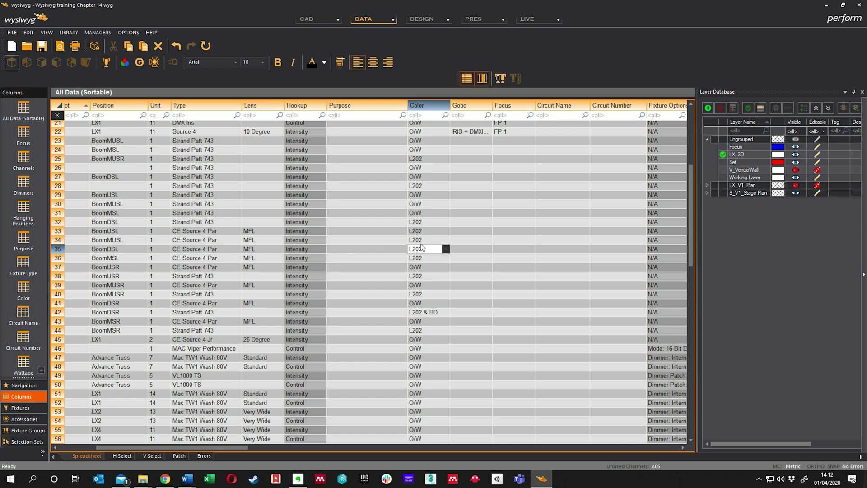
{"action": "left_click_drag", "start_coordinate": [218, 449], "coordinate": [257, 451]}
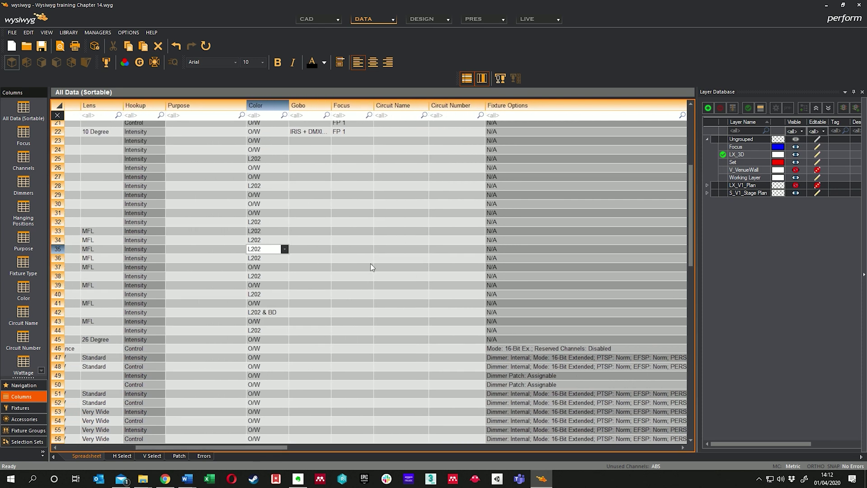
{"action": "left_click", "coordinate": [327, 251]}
{"action": "left_click", "coordinate": [327, 249]}
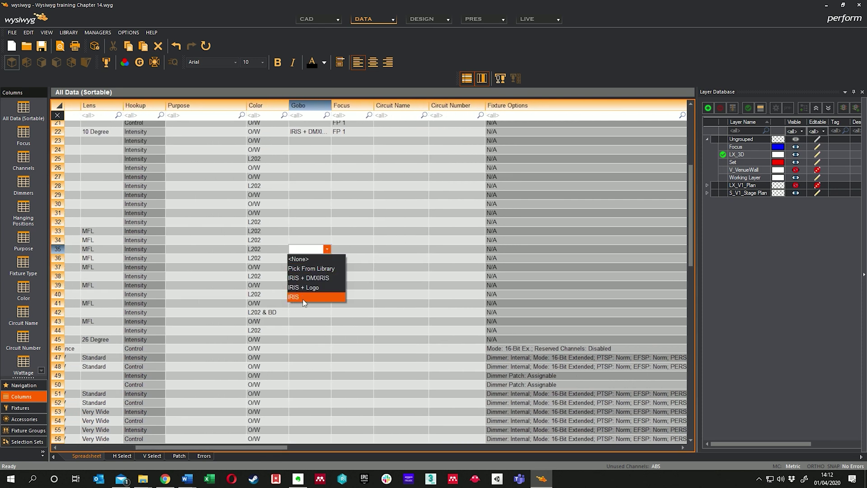
{"action": "left_click", "coordinate": [321, 270]}
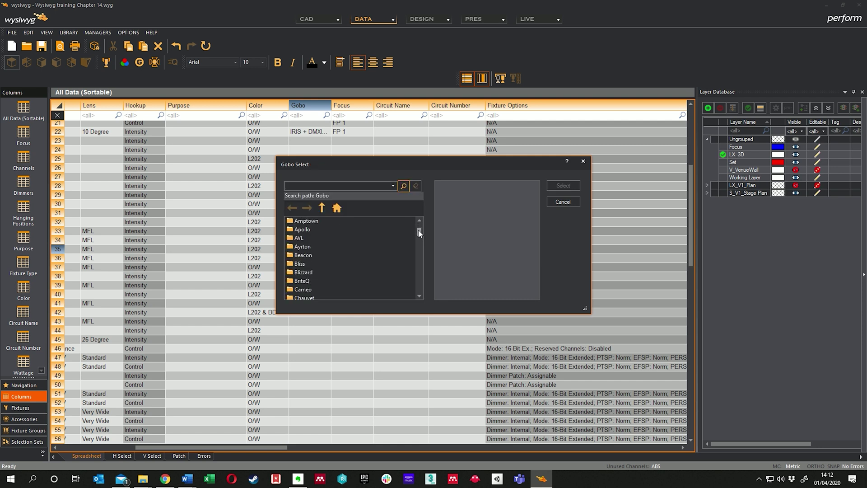
{"action": "left_click", "coordinate": [563, 202]}
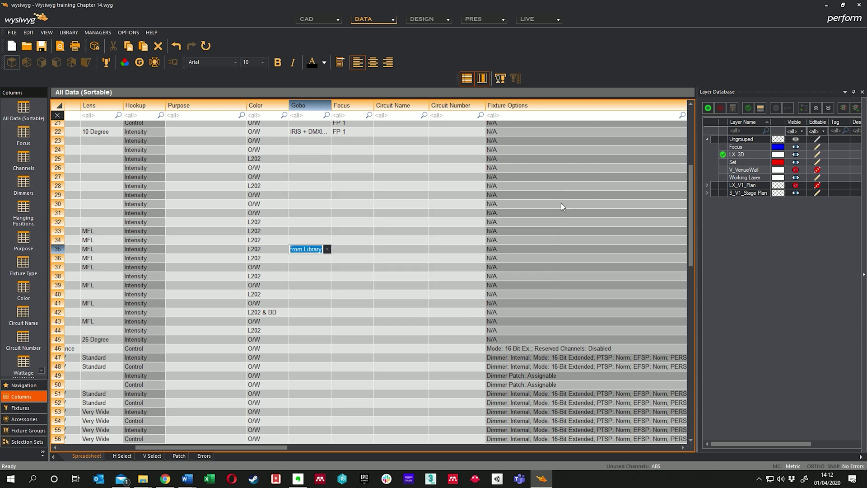
Examine the Focus cell of row 35 and the Fixture Options of the Mac TW1 Wash in row 51, including its available commands
{"action": "left_click", "coordinate": [357, 250]}
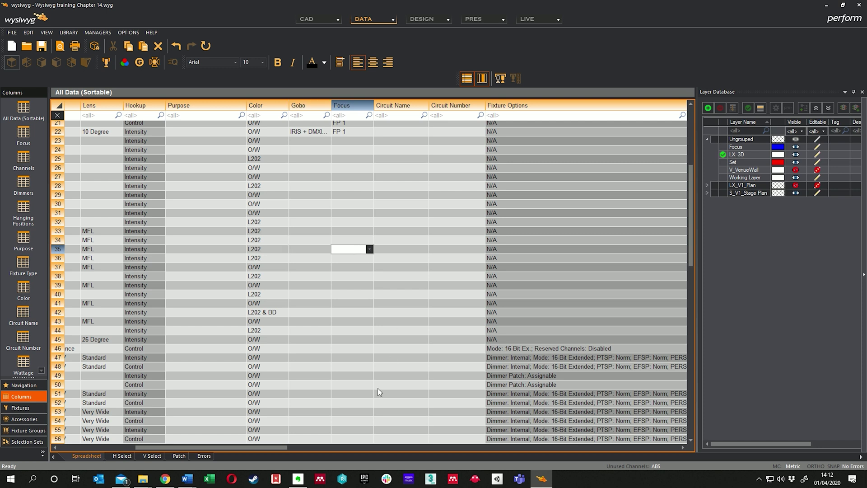
{"action": "left_click_drag", "start_coordinate": [264, 449], "coordinate": [277, 449]}
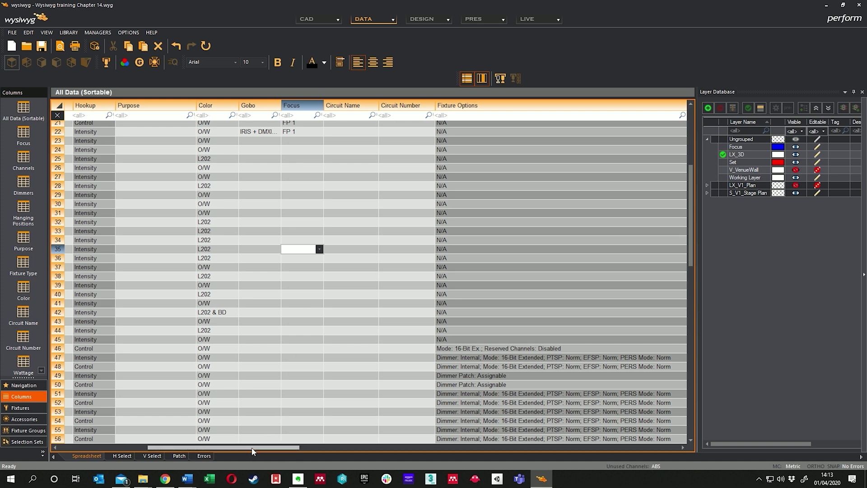
{"action": "left_click_drag", "start_coordinate": [259, 449], "coordinate": [337, 436]}
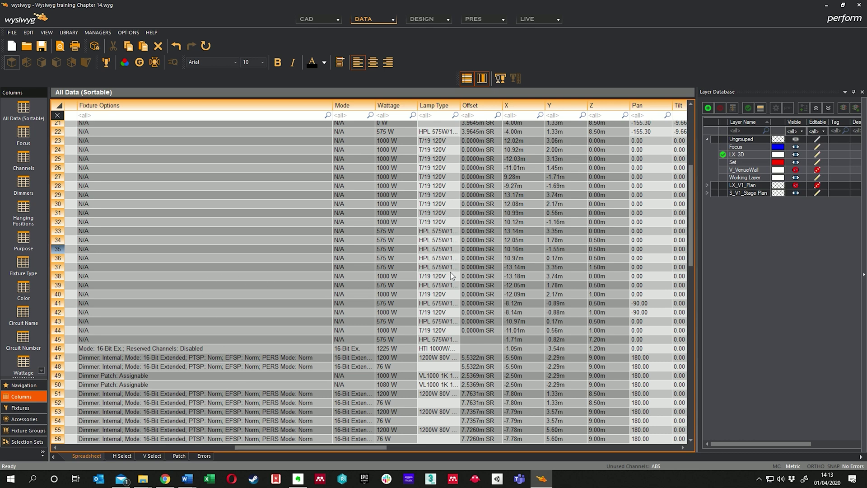
{"action": "left_click", "coordinate": [242, 397]}
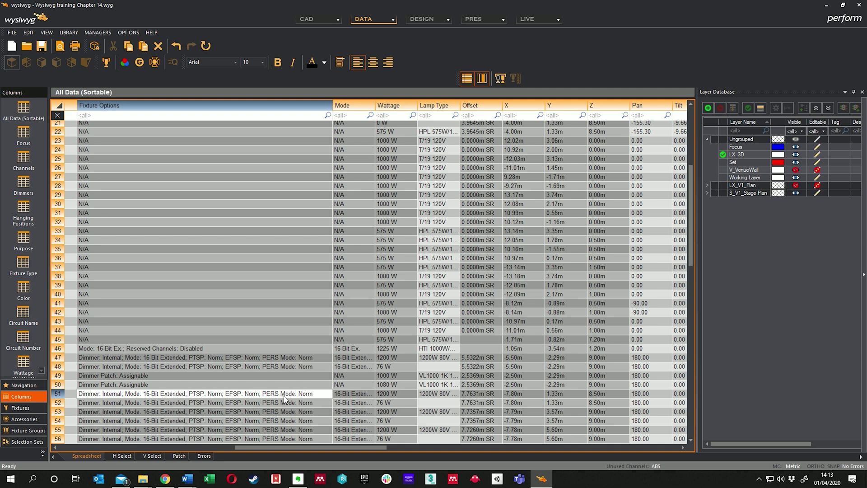
{"action": "right_click", "coordinate": [313, 394]}
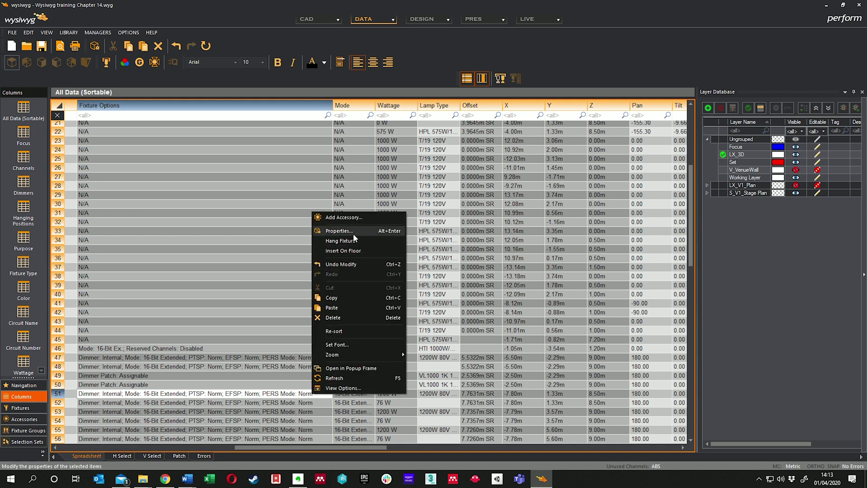
{"action": "left_click", "coordinate": [207, 382]}
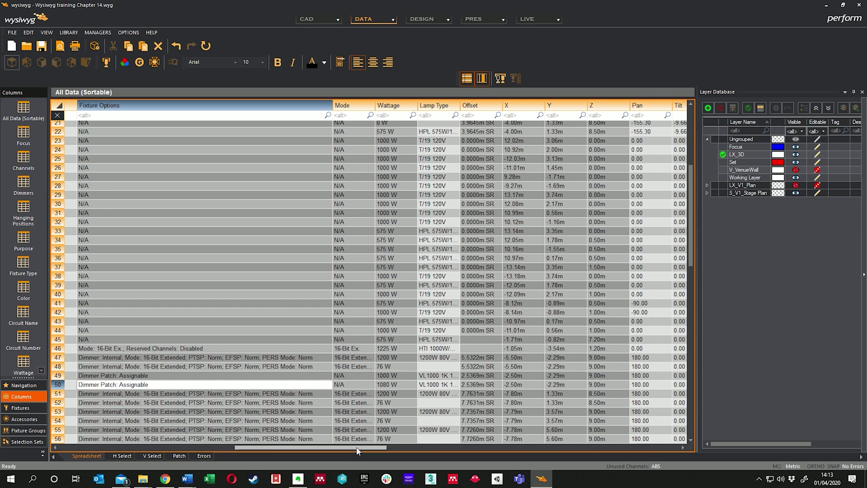
Set the spin of the BoomMUSL CE Source 4 Par in row 34 to 30
{"action": "left_click_drag", "start_coordinate": [361, 447], "coordinate": [423, 450]}
{"action": "left_click", "coordinate": [388, 231]}
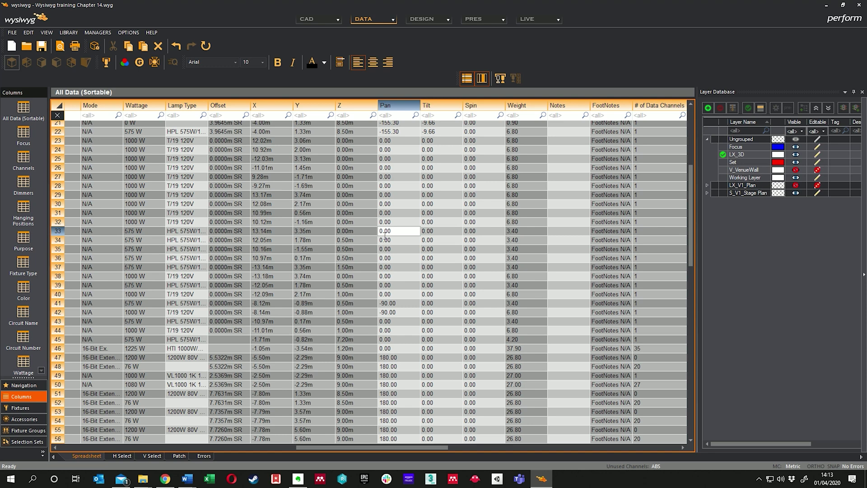
{"action": "left_click", "coordinate": [431, 232]}
{"action": "left_click", "coordinate": [487, 233]}
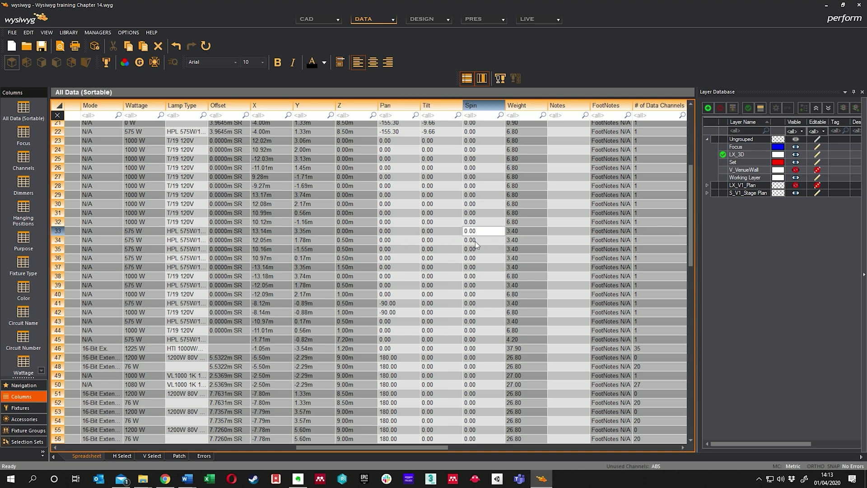
{"action": "left_click", "coordinate": [476, 242]}
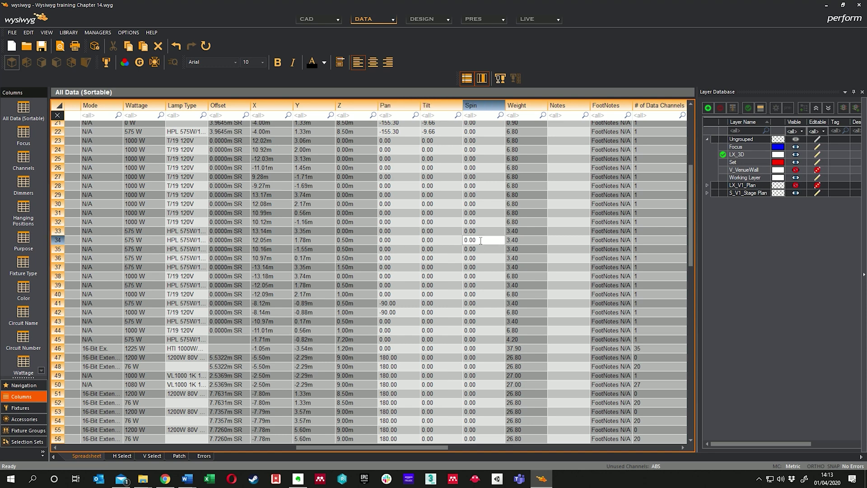
{"action": "left_click_drag", "start_coordinate": [481, 241], "coordinate": [458, 245]}
{"action": "type", "text": "30"}
{"action": "key", "text": "Return"}
{"action": "left_click", "coordinate": [485, 240]}
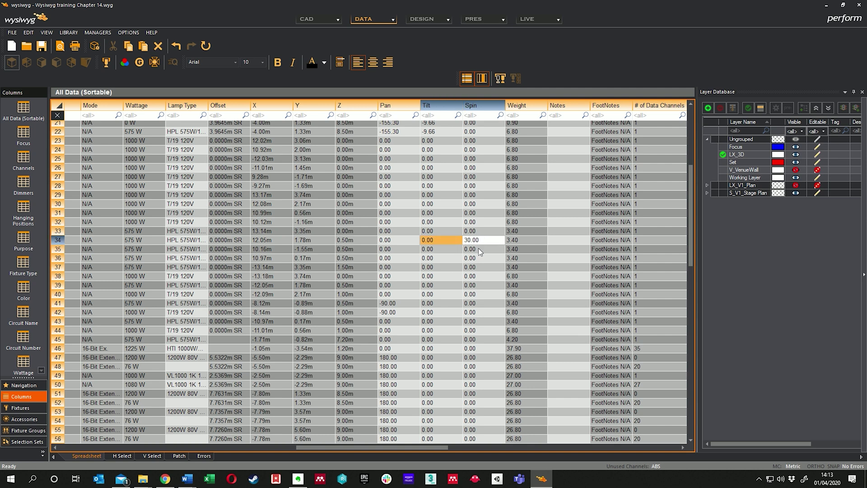
{"action": "key", "text": "Return"}
Set the spin of the BoomMUSL CE Source 4 Par in row 34 back to 0
{"action": "left_click", "coordinate": [479, 242]}
{"action": "type", "text": "0"}
{"action": "key", "text": "Return"}
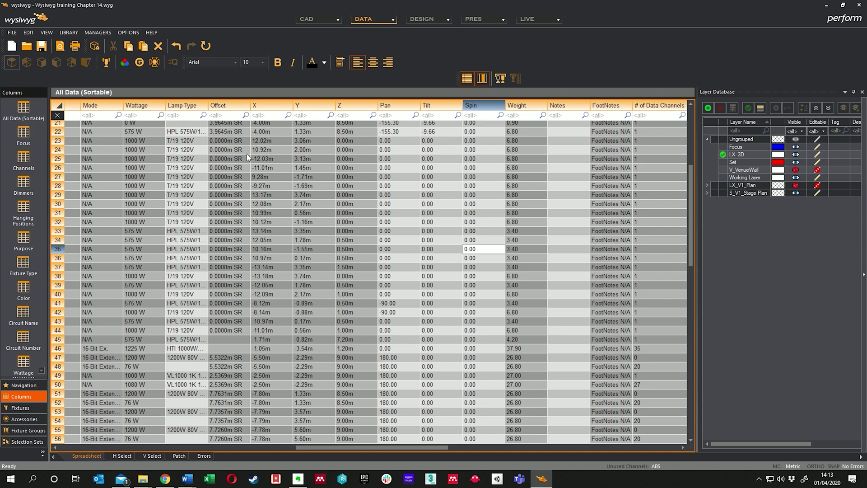
Examine the X, Y, Z, pan and tilt data of the fixtures and the weights of the Strand Patt 743s
{"action": "scroll", "coordinate": [281, 131], "scroll_direction": "up", "scroll_amount": 1}
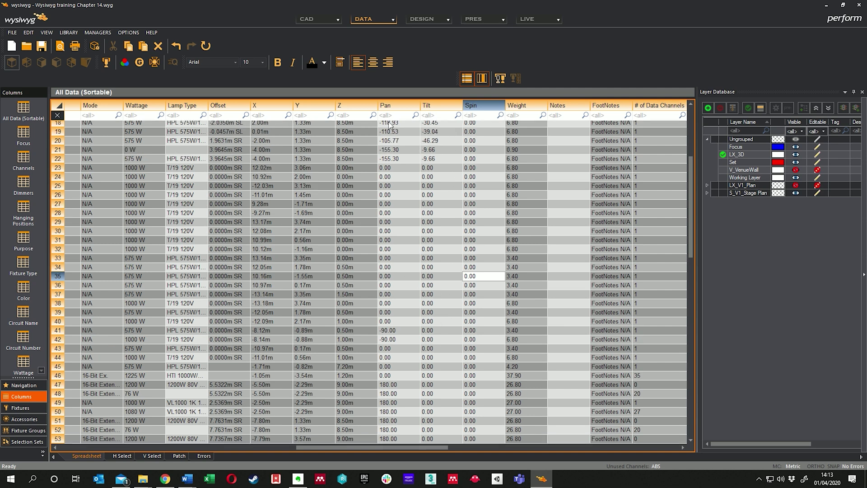
{"action": "scroll", "coordinate": [289, 162], "scroll_direction": "up", "scroll_amount": 6}
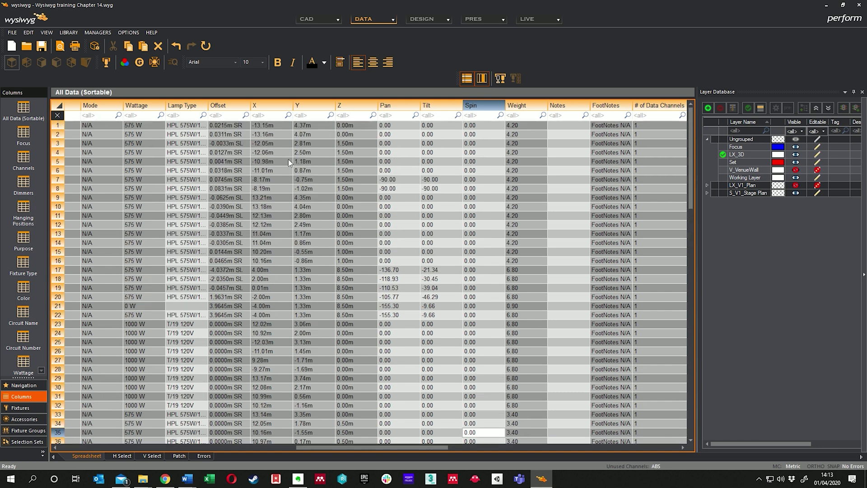
{"action": "scroll", "coordinate": [289, 162], "scroll_direction": "down", "scroll_amount": 6}
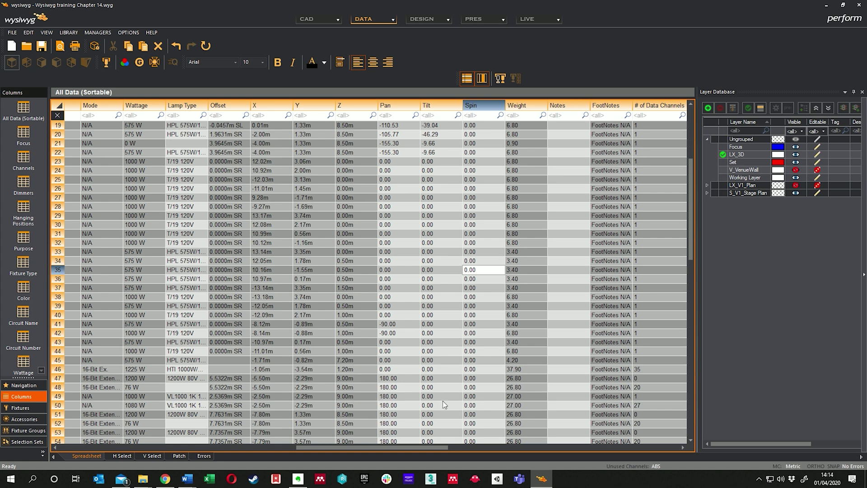
{"action": "left_click_drag", "start_coordinate": [432, 447], "coordinate": [447, 448]}
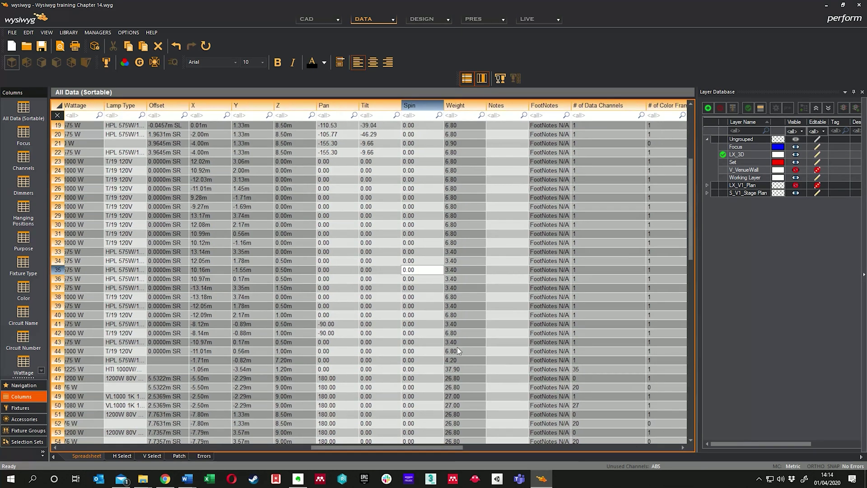
{"action": "left_click", "coordinate": [461, 161]}
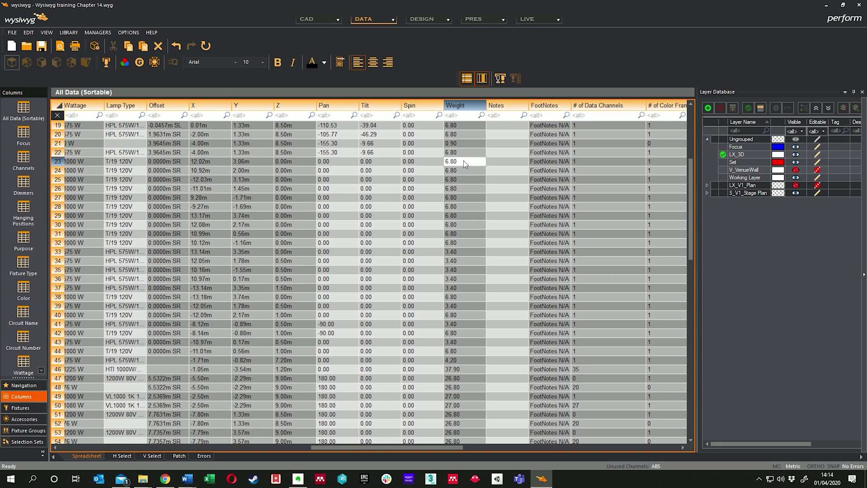
{"action": "left_click", "coordinate": [470, 179]}
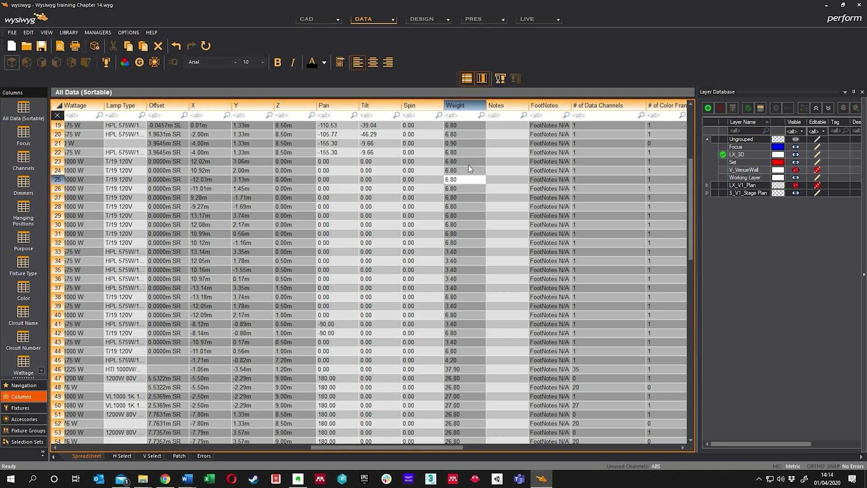
{"action": "left_click", "coordinate": [468, 165]}
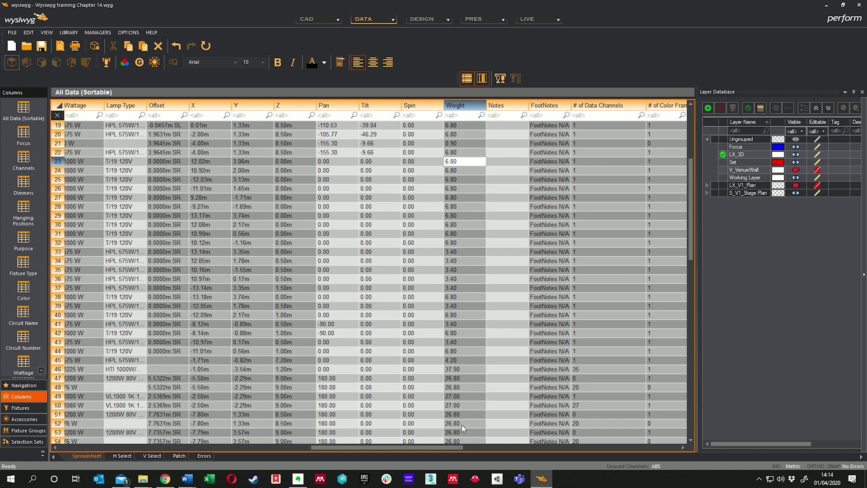
Examine the number of data channels for the fixtures in rows 46 to 49, plus the circuit type, status and layer data
{"action": "left_click_drag", "start_coordinate": [449, 447], "coordinate": [516, 445]}
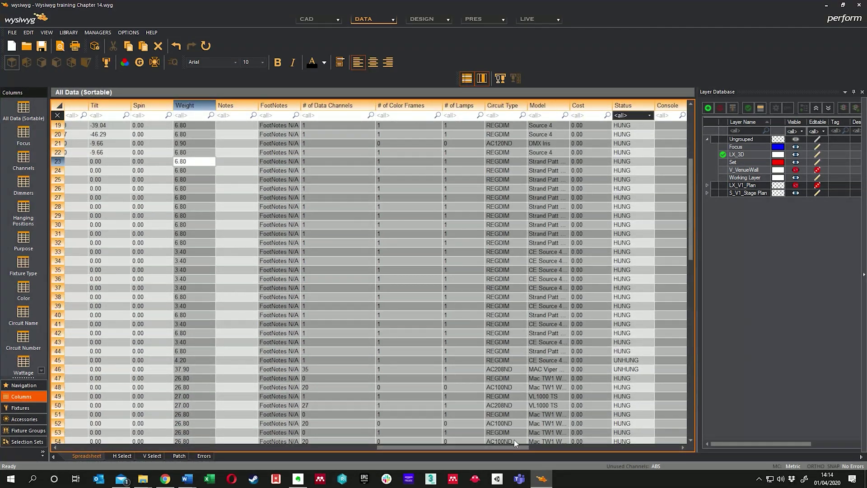
{"action": "left_click", "coordinate": [315, 370]}
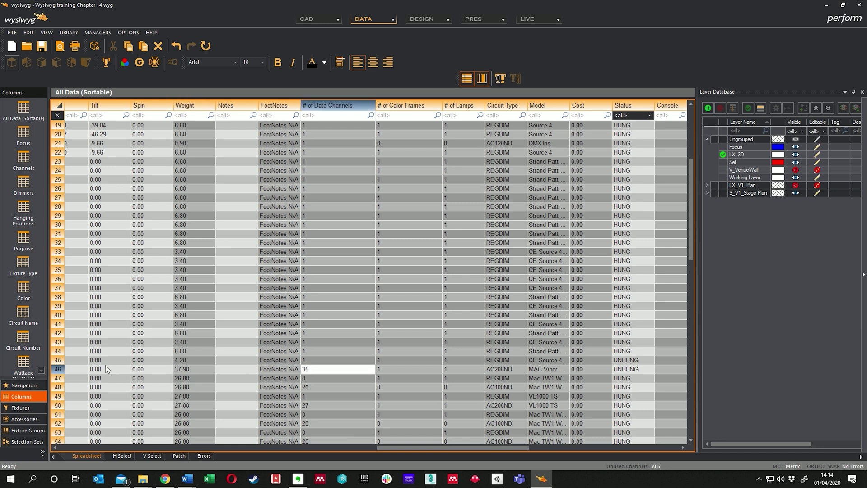
{"action": "left_click", "coordinate": [318, 397]}
{"action": "left_click", "coordinate": [318, 387]}
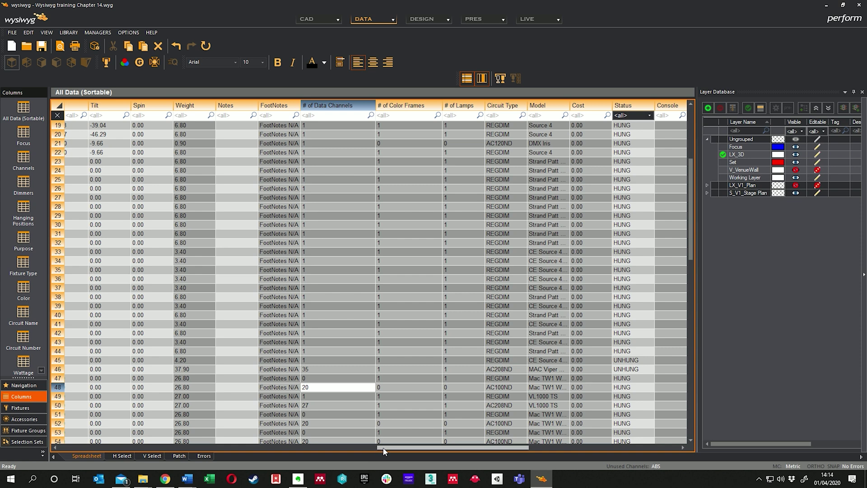
{"action": "left_click_drag", "start_coordinate": [390, 449], "coordinate": [438, 450]}
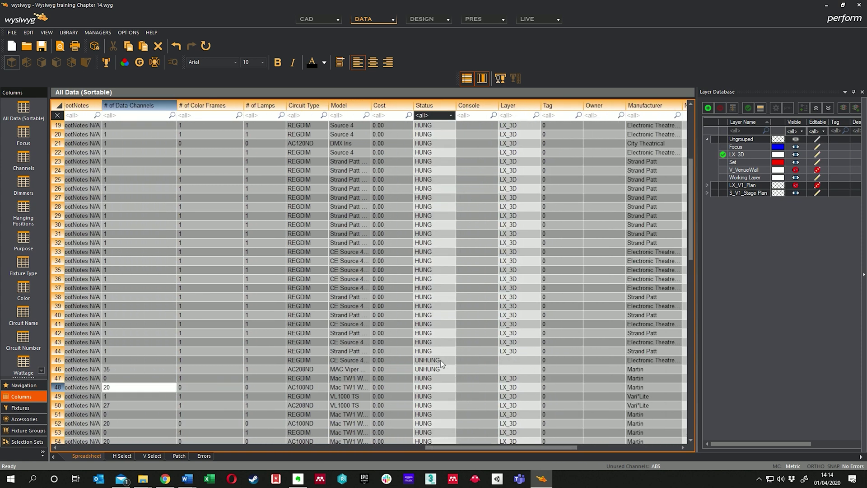
Enter the purpose "Boom DSL Cut off Pros" for the Strand Patt 743 in row 29 and "Special DSR - Chair" for the one in row 30
{"action": "left_click_drag", "start_coordinate": [424, 447], "coordinate": [121, 430]}
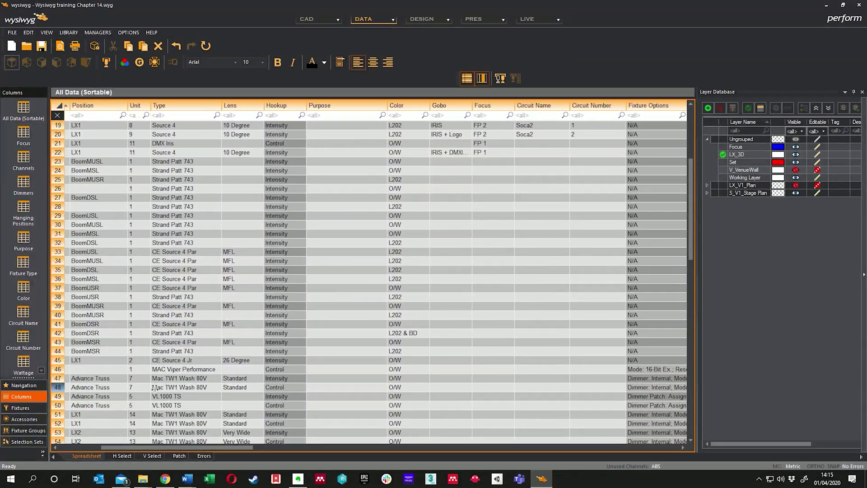
{"action": "left_click", "coordinate": [337, 215]}
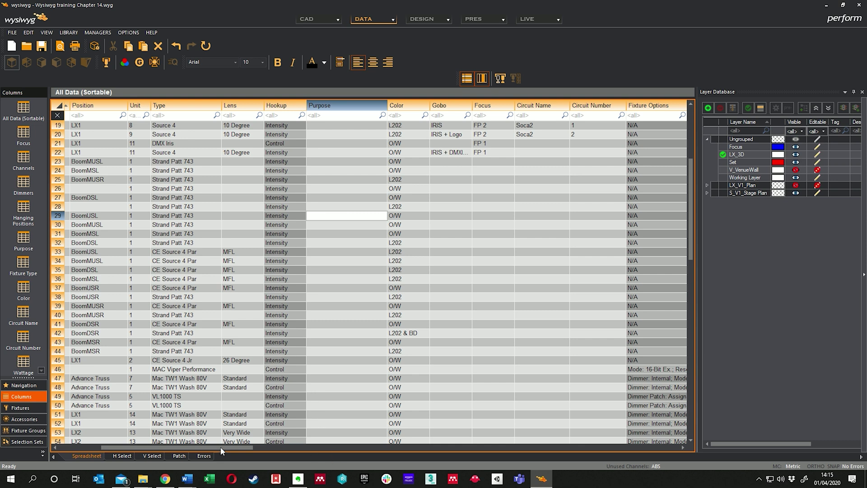
{"action": "left_click_drag", "start_coordinate": [220, 447], "coordinate": [153, 449]}
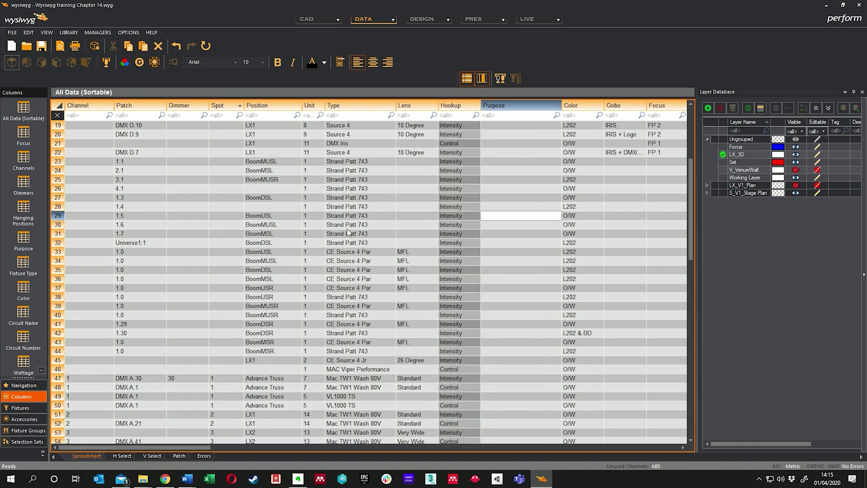
{"action": "type", "text": "Boom DSL Cut off Pros"}
{"action": "key", "text": "Return"}
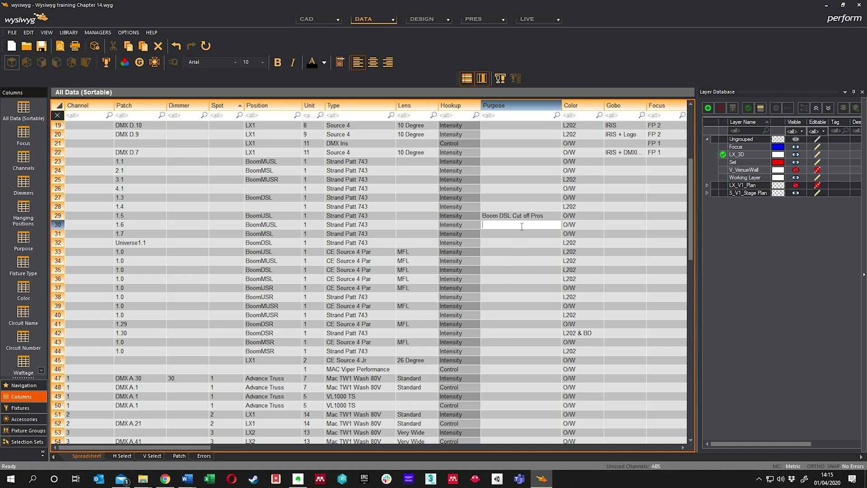
{"action": "type", "text": "Special DSR - Chair"}
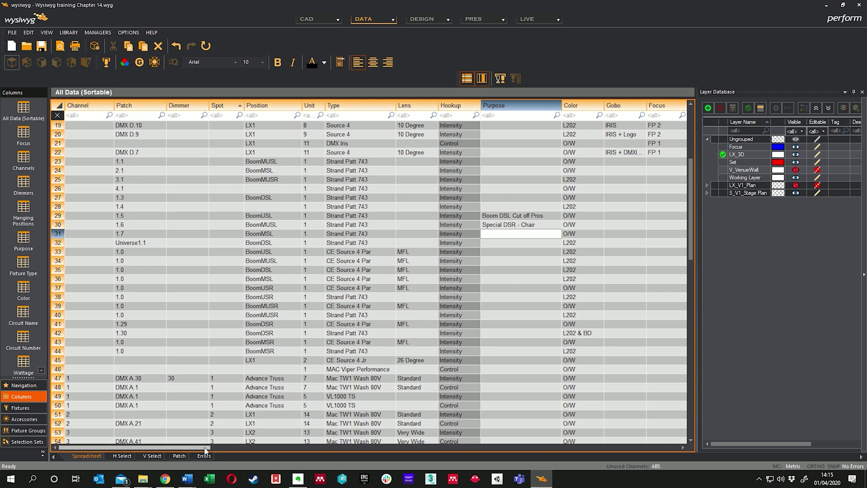
Examine the patch and dimmer data of the fixtures and the circuit names and numbers in rows 17 to 20
{"action": "mouse_move", "coordinate": [205, 448]}
{"action": "left_mouse_down"}
{"action": "mouse_move", "coordinate": [218, 447]}
{"action": "mouse_move", "coordinate": [206, 448]}
{"action": "left_mouse_up"}
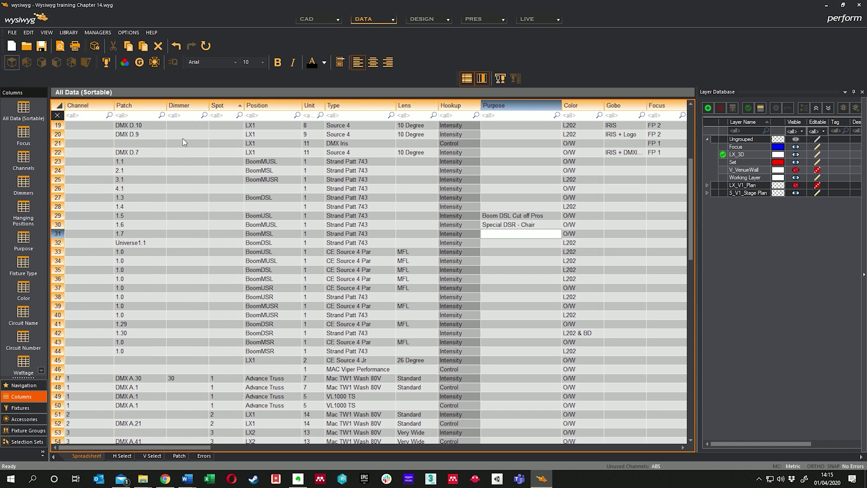
{"action": "left_click", "coordinate": [181, 252]}
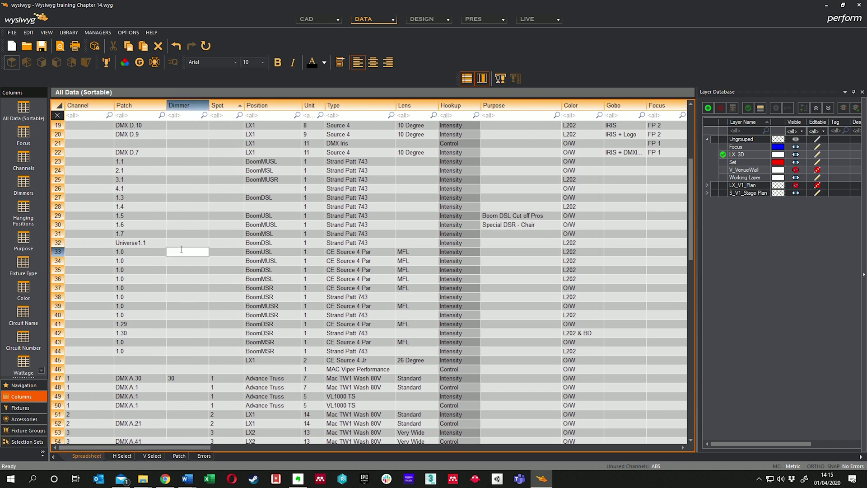
{"action": "scroll", "coordinate": [180, 376], "scroll_direction": "up", "scroll_amount": 1}
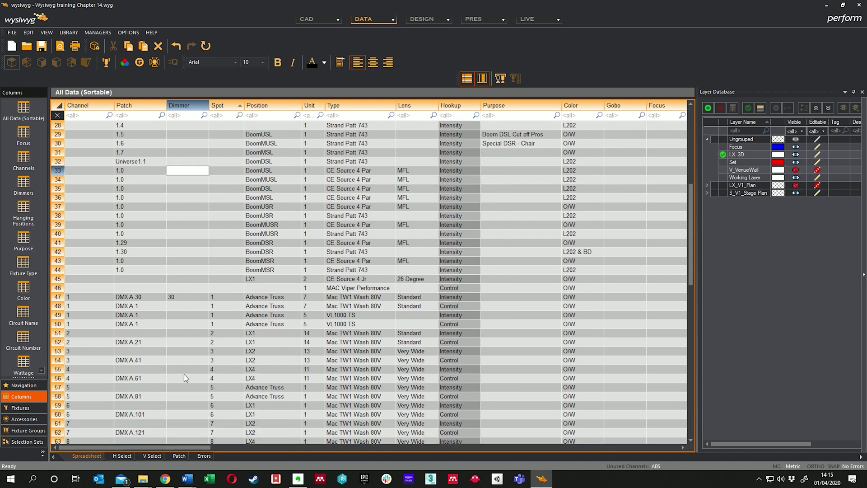
{"action": "scroll", "coordinate": [175, 336], "scroll_direction": "up", "scroll_amount": 5}
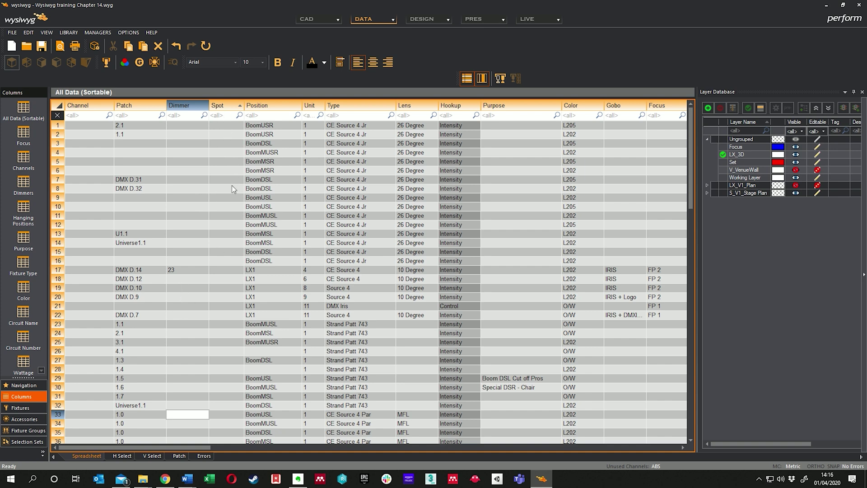
{"action": "scroll", "coordinate": [219, 268], "scroll_direction": "down", "scroll_amount": 4}
{"action": "scroll", "coordinate": [216, 399], "scroll_direction": "up", "scroll_amount": 4}
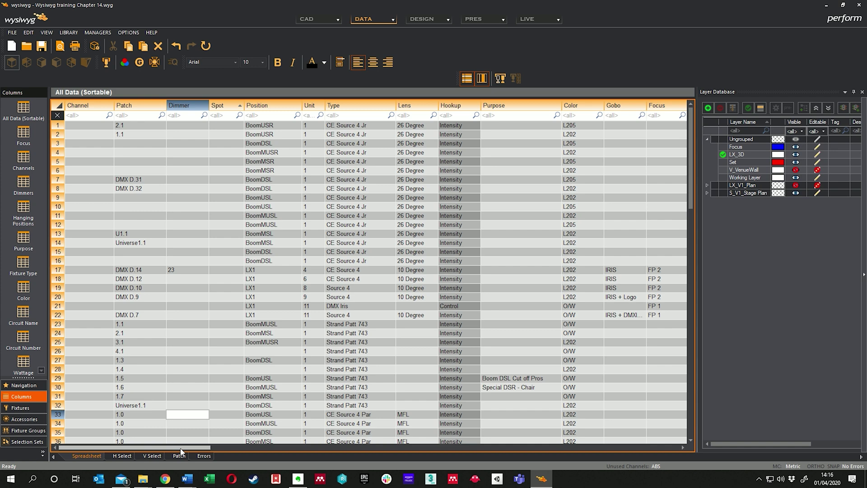
{"action": "left_click_drag", "start_coordinate": [181, 451], "coordinate": [247, 451]}
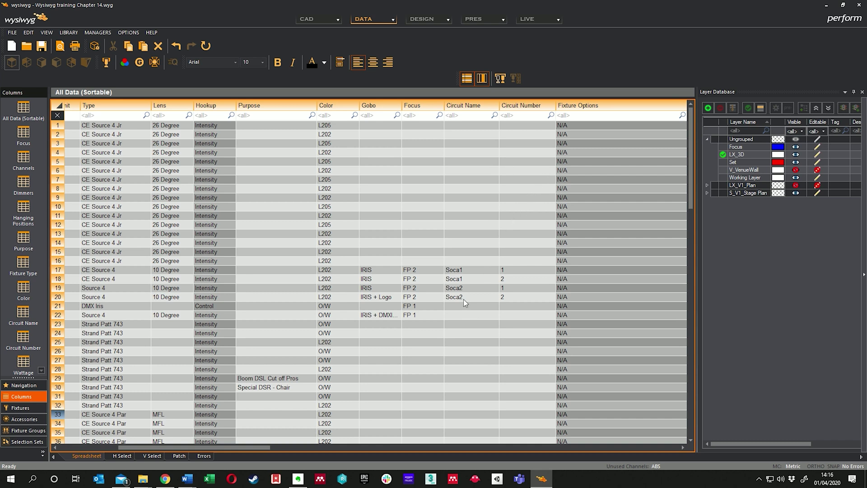
{"action": "left_click", "coordinate": [468, 270]}
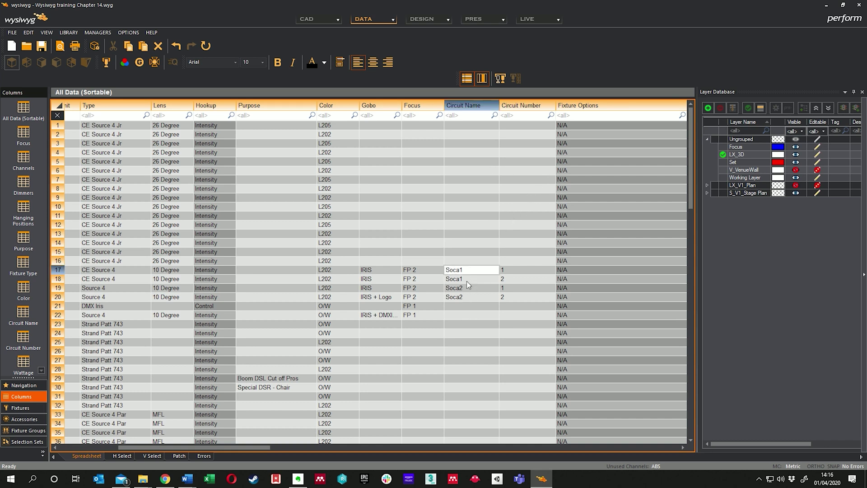
{"action": "left_click", "coordinate": [467, 282]}
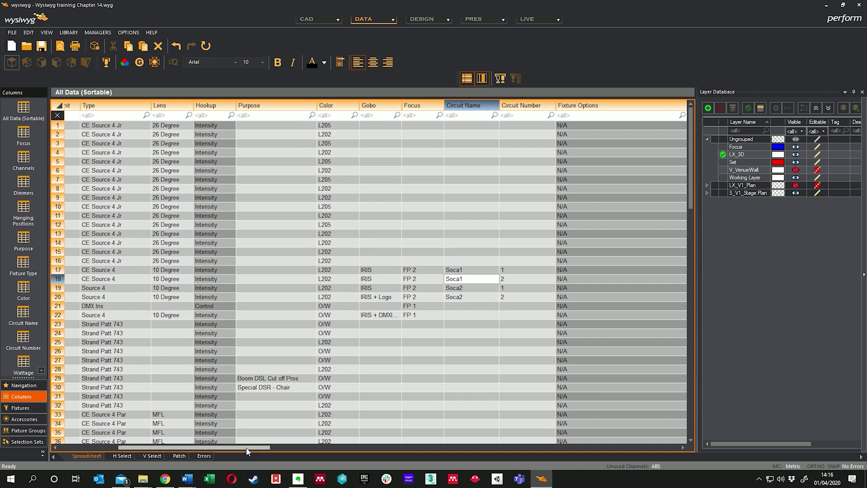
{"action": "left_click_drag", "start_coordinate": [216, 447], "coordinate": [156, 455]}
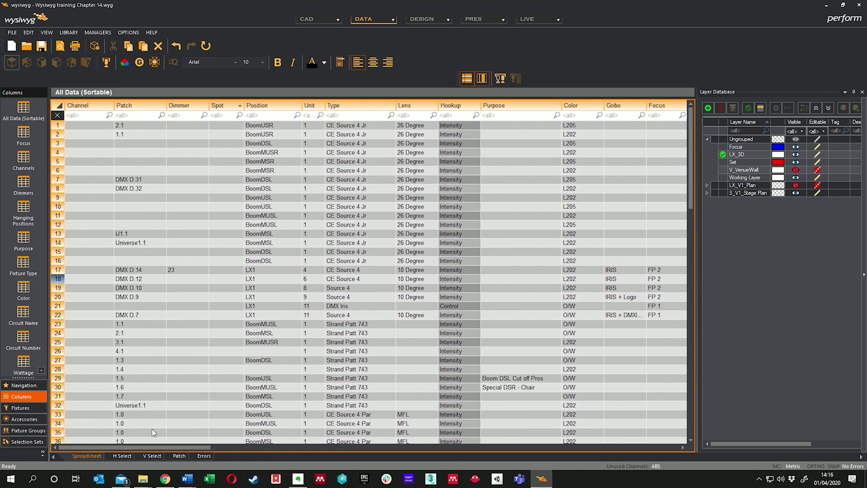
{"action": "left_click_drag", "start_coordinate": [142, 450], "coordinate": [227, 451]}
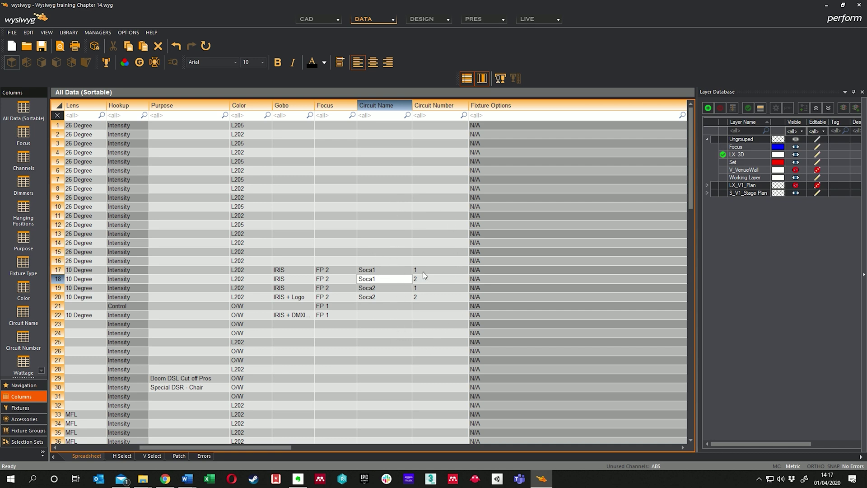
Set the circuit name of the CE Source 4 in row 17 to 1
{"action": "left_click", "coordinate": [383, 270]}
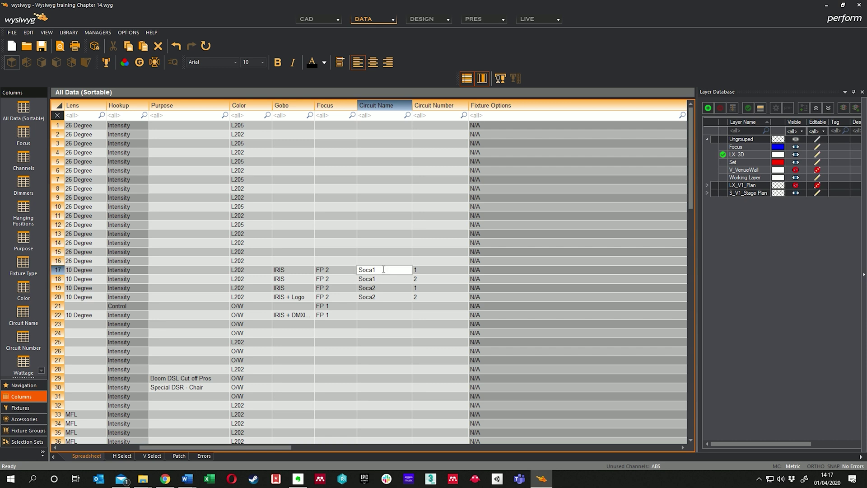
{"action": "type", "text": "1"}
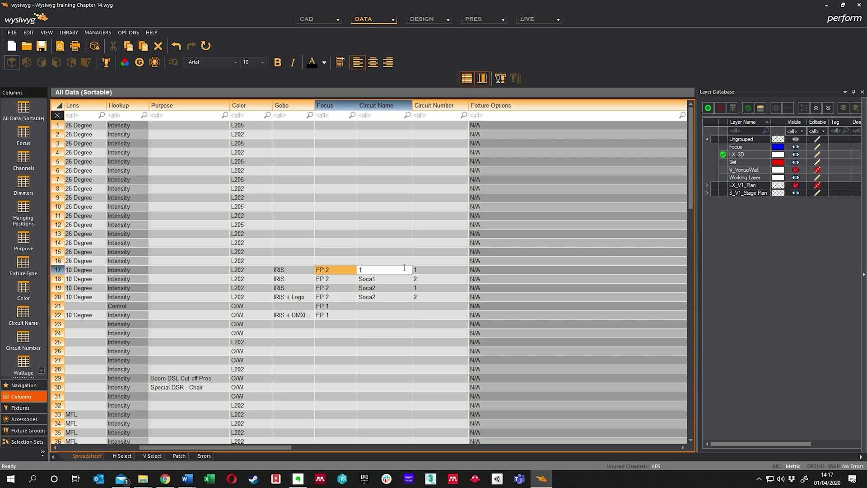
{"action": "left_click", "coordinate": [416, 270]}
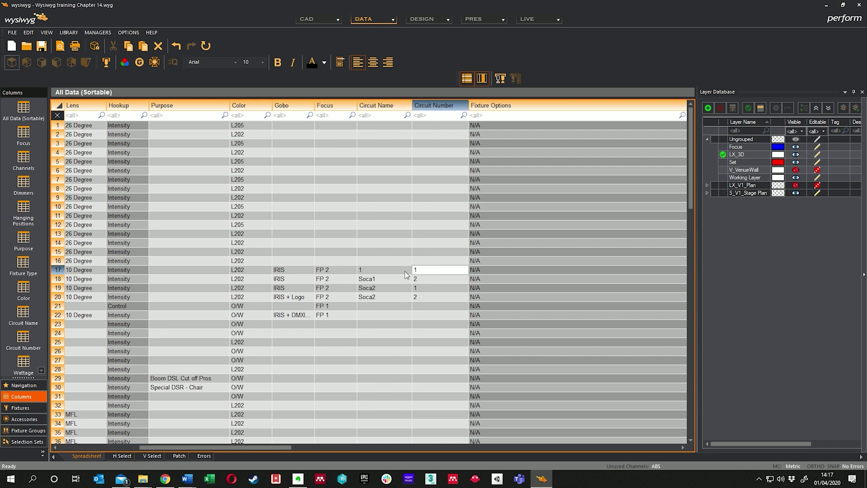
Change the circuit name of the CE Source 4 in row 17 back to Soca1
{"action": "left_click", "coordinate": [380, 269]}
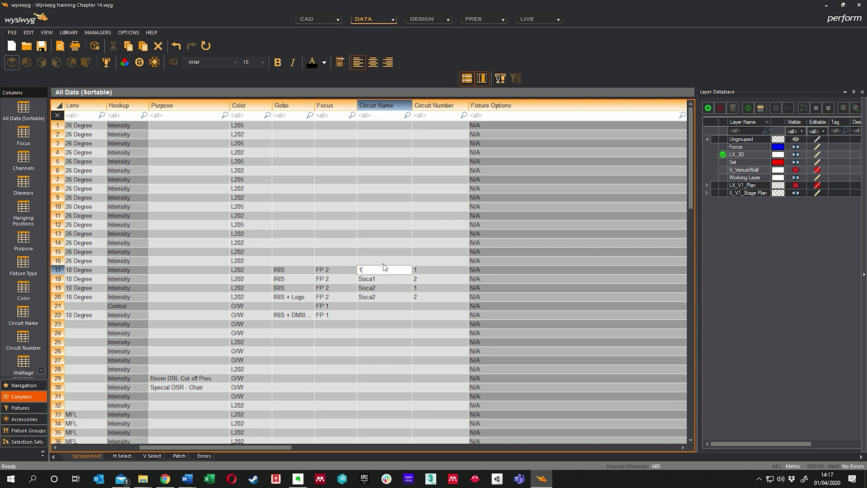
{"action": "key", "text": "BackSpace"}
{"action": "type", "text": "Soca1"}
{"action": "key", "text": "Return"}
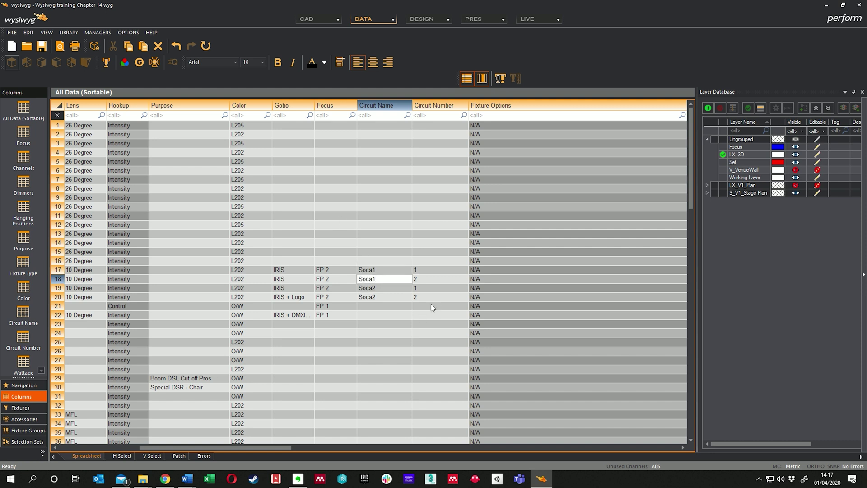
Try to set the circuit number of the CE Source 4 Jr in row 16 to 100000
{"action": "left_click", "coordinate": [434, 261]}
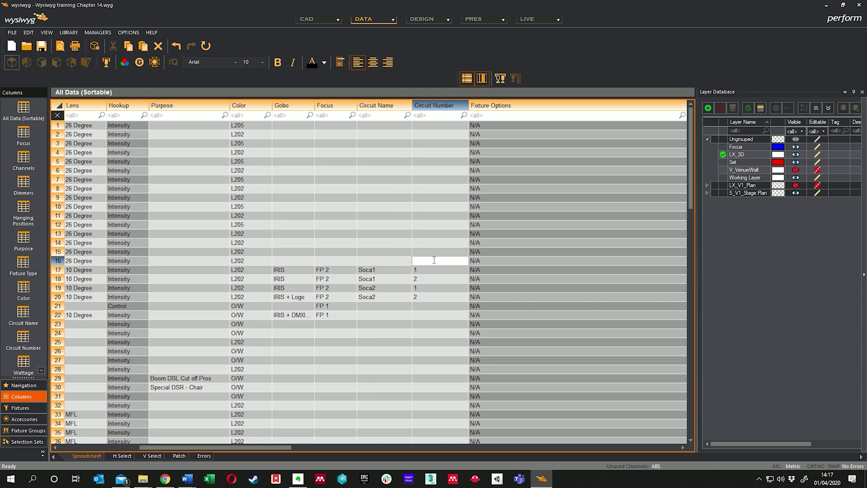
{"action": "type", "text": "100000"}
{"action": "key", "text": "Return"}
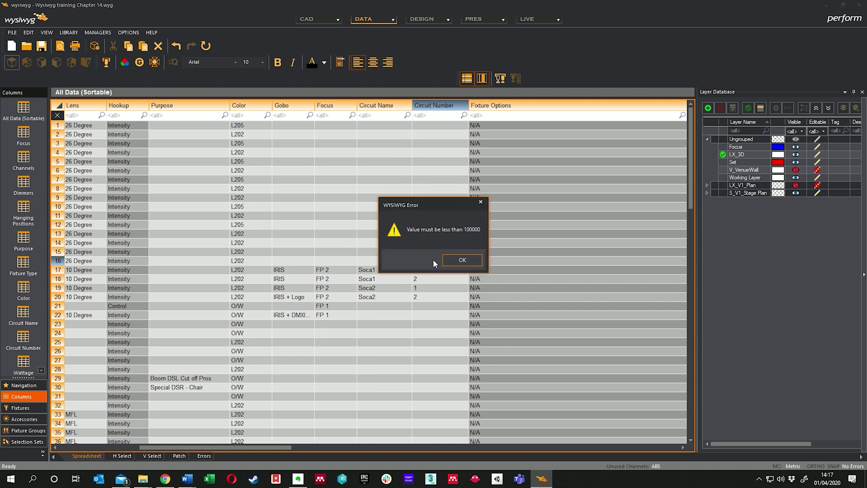
{"action": "left_click", "coordinate": [461, 255]}
{"action": "left_click", "coordinate": [449, 253]}
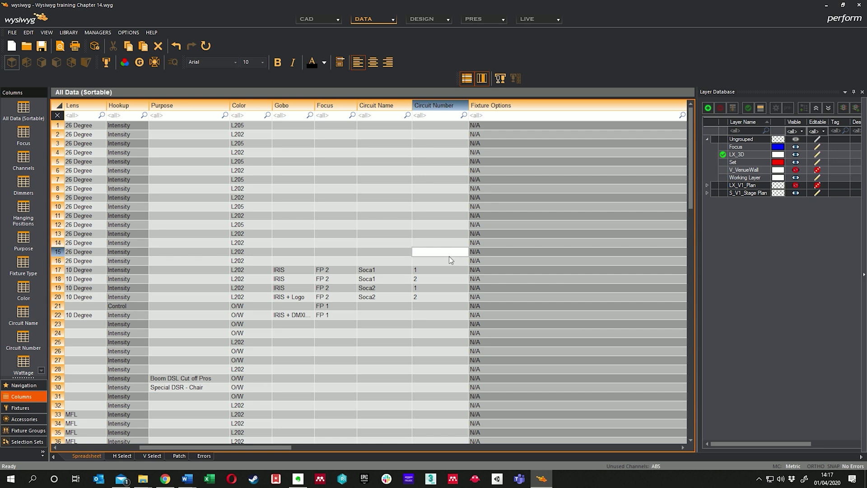
Set the circuit number of the CE Source 4 Jr in row 16 to 500
{"action": "left_click", "coordinate": [449, 258]}
{"action": "type", "text": "500"}
{"action": "key", "text": "Return"}
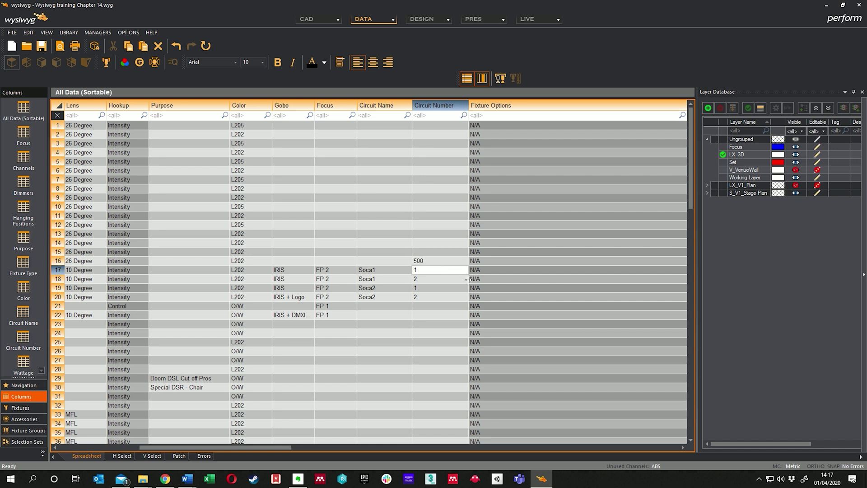
Clear the circuit number of the CE Source 4 Jr in row 16
{"action": "left_click", "coordinate": [446, 261]}
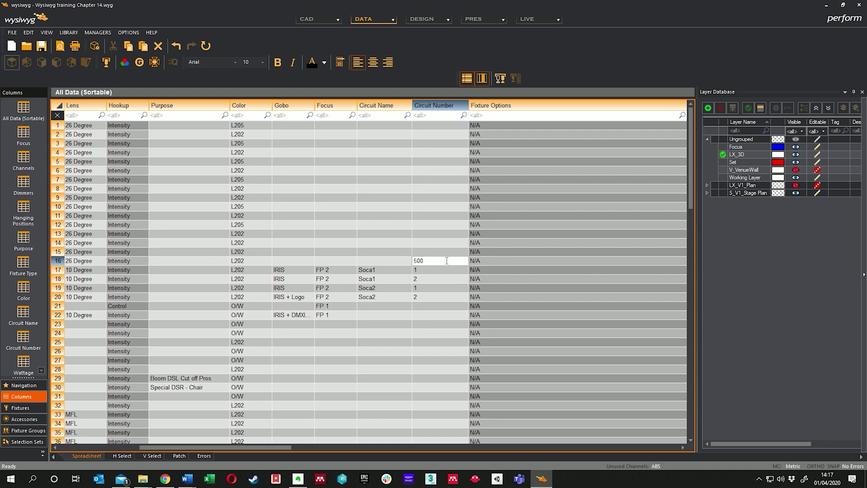
{"action": "key", "text": "Delete"}
{"action": "left_click", "coordinate": [435, 270]}
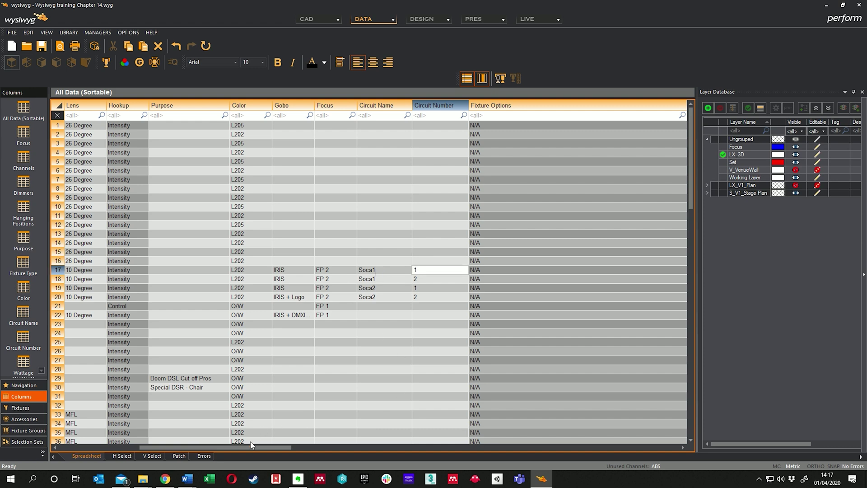
Assign channel 151 to the LX1 CE Source 4 in row 17
{"action": "left_click_drag", "start_coordinate": [253, 447], "coordinate": [72, 450]}
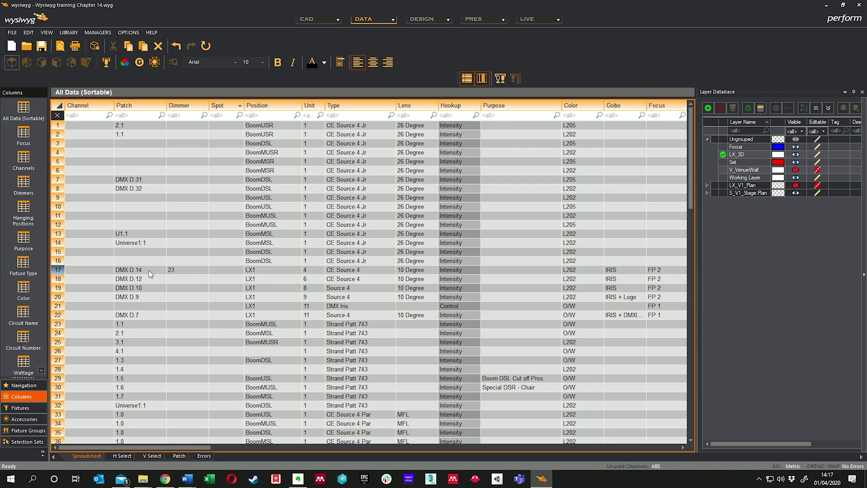
{"action": "left_click", "coordinate": [86, 270]}
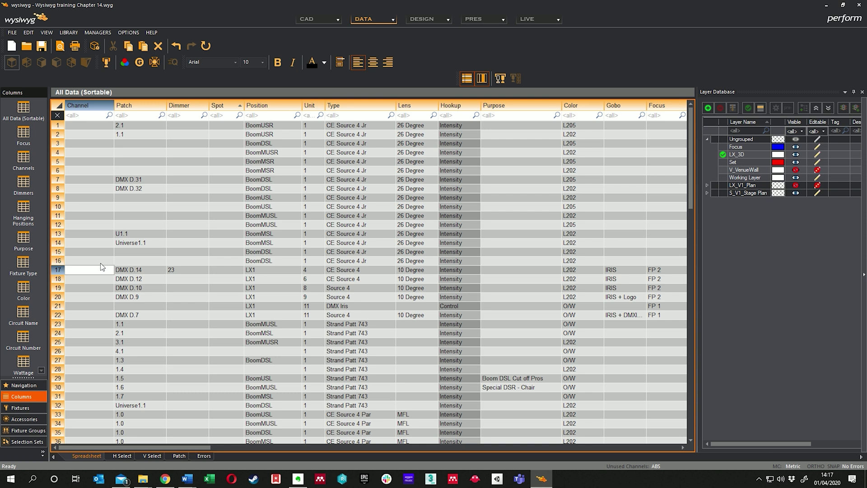
{"action": "type", "text": "151"}
{"action": "key", "text": "Return"}
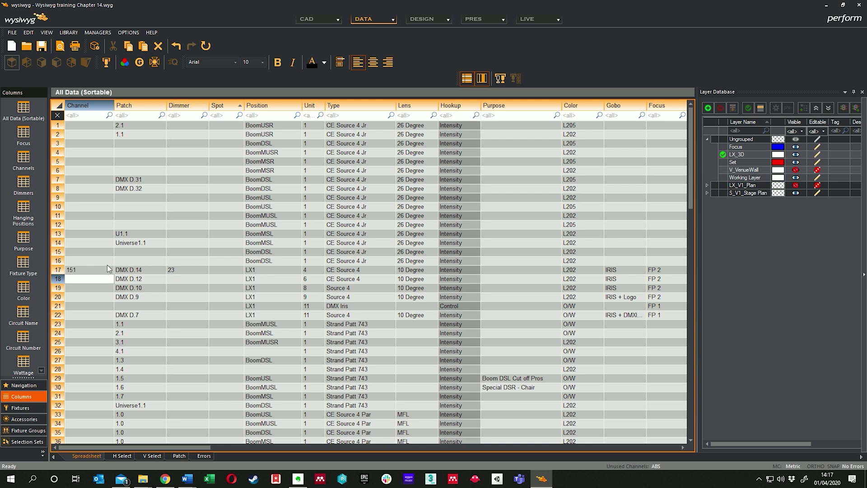
Examine the circuit, wattage, lamp type, coordinate and weight data of the fixtures, plus the channel and patch data
{"action": "left_click_drag", "start_coordinate": [186, 444], "coordinate": [267, 447]}
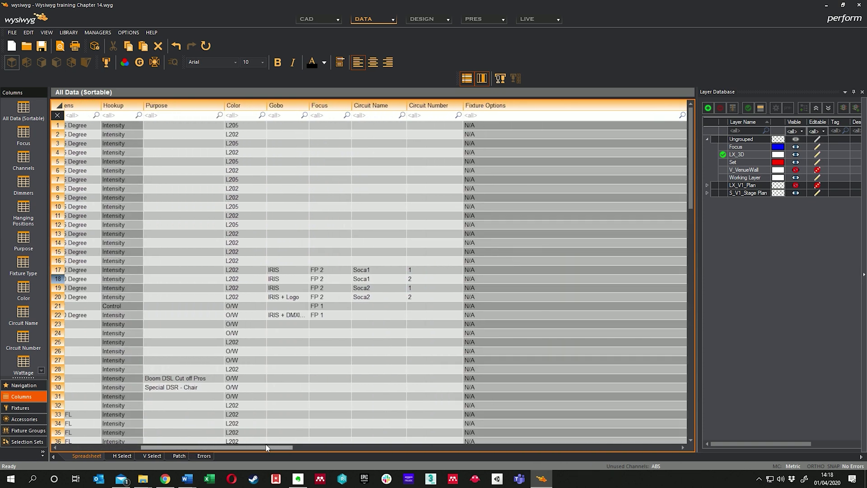
{"action": "scroll", "coordinate": [280, 445], "scroll_direction": "left", "scroll_amount": 3}
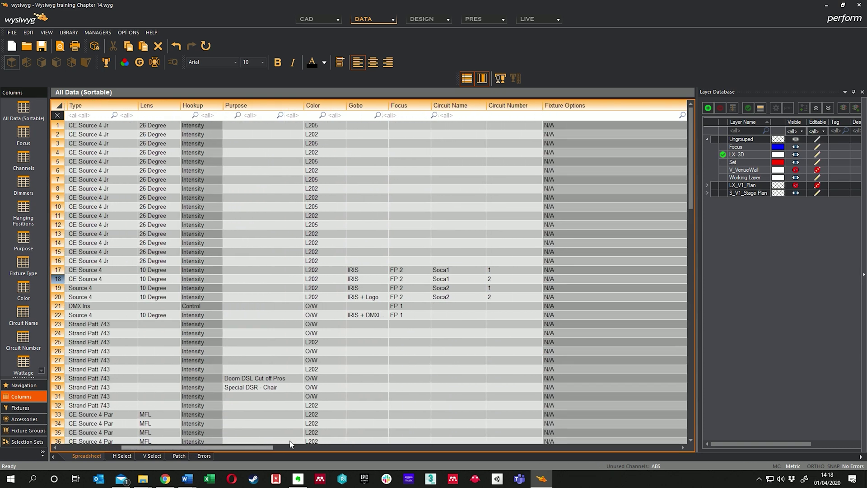
{"action": "scroll", "coordinate": [291, 444], "scroll_direction": "right", "scroll_amount": 10}
{"action": "scroll", "coordinate": [358, 434], "scroll_direction": "left", "scroll_amount": 3}
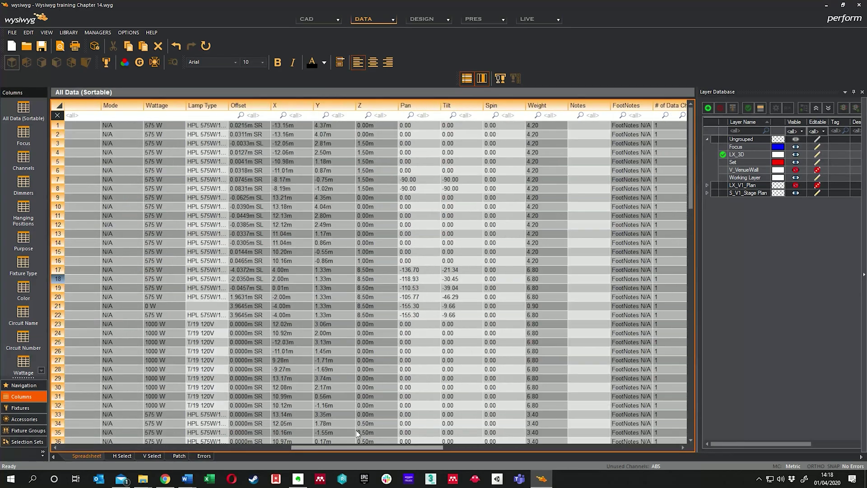
{"action": "scroll", "coordinate": [357, 434], "scroll_direction": "left", "scroll_amount": 10}
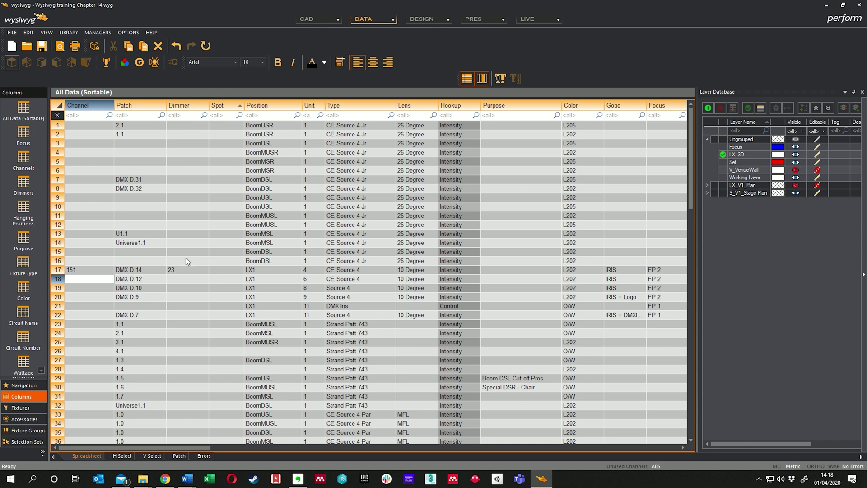
{"action": "scroll", "coordinate": [217, 276], "scroll_direction": "down", "scroll_amount": 2}
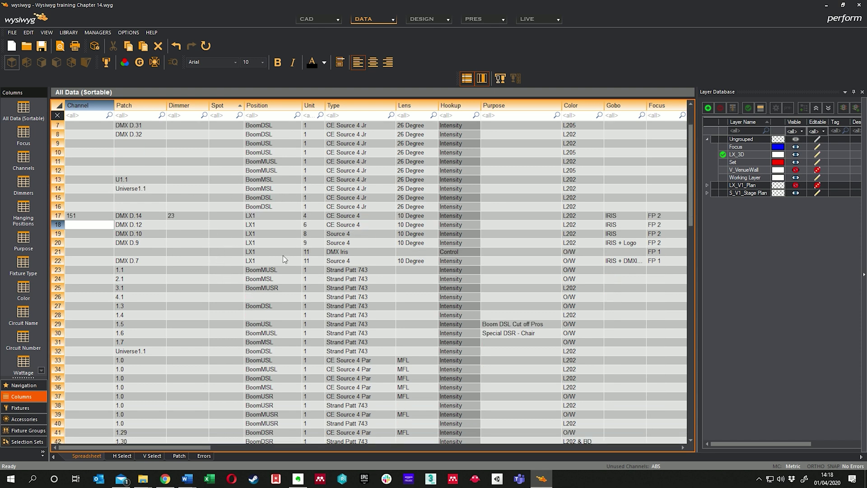
{"action": "left_click", "coordinate": [94, 252]}
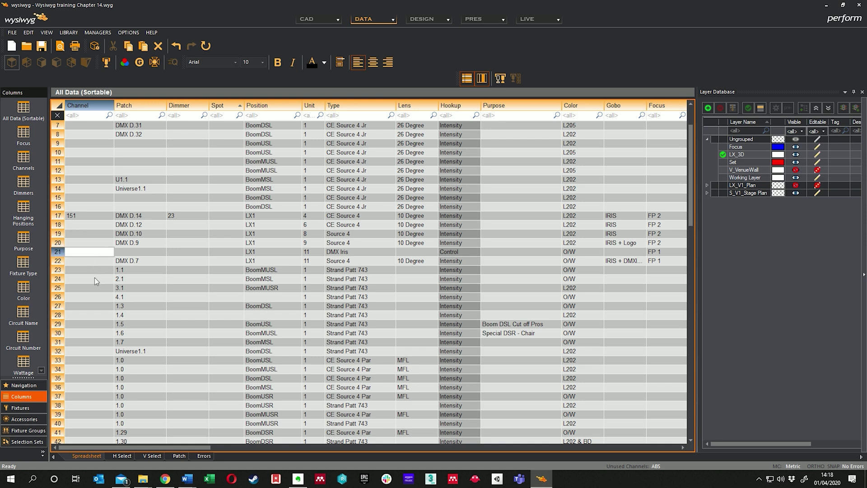
{"action": "scroll", "coordinate": [94, 278], "scroll_direction": "down", "scroll_amount": 1}
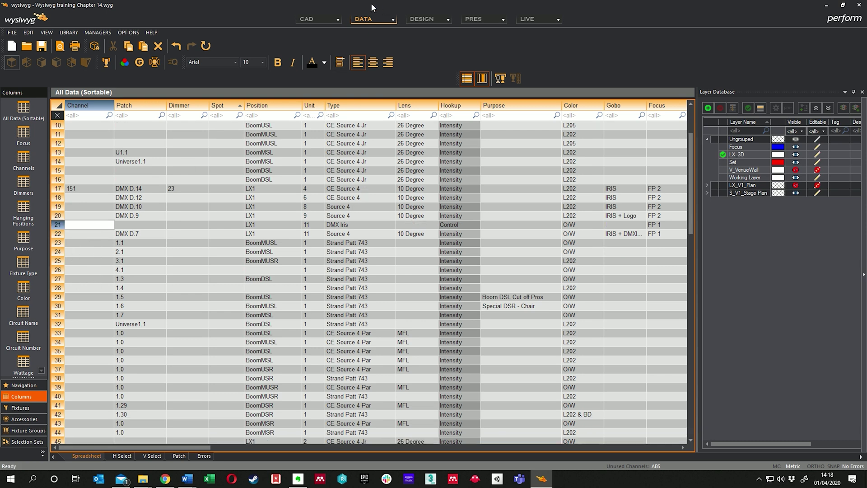
Open the All Data spreadsheet in a popup frame, reposition it and enlarge it to show the columns from Channel to Hookup
{"action": "mouse_move", "coordinate": [317, 19]}
{"action": "right_click", "coordinate": [381, 246]}
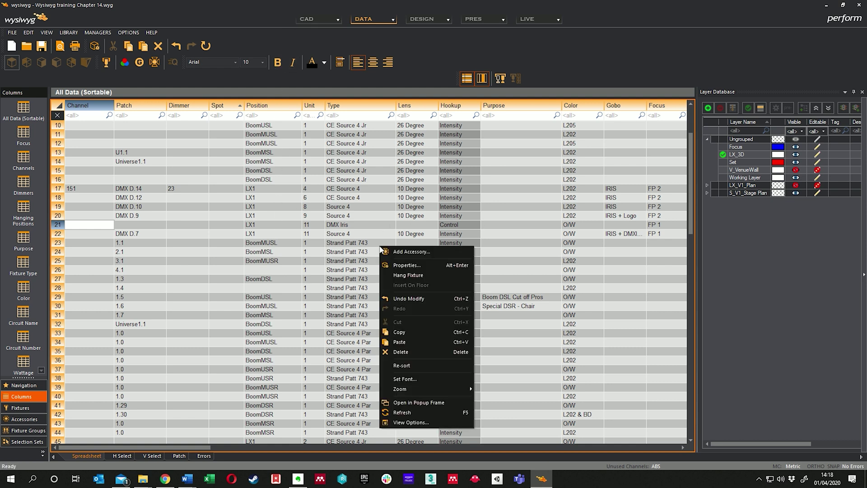
{"action": "left_click", "coordinate": [422, 404]}
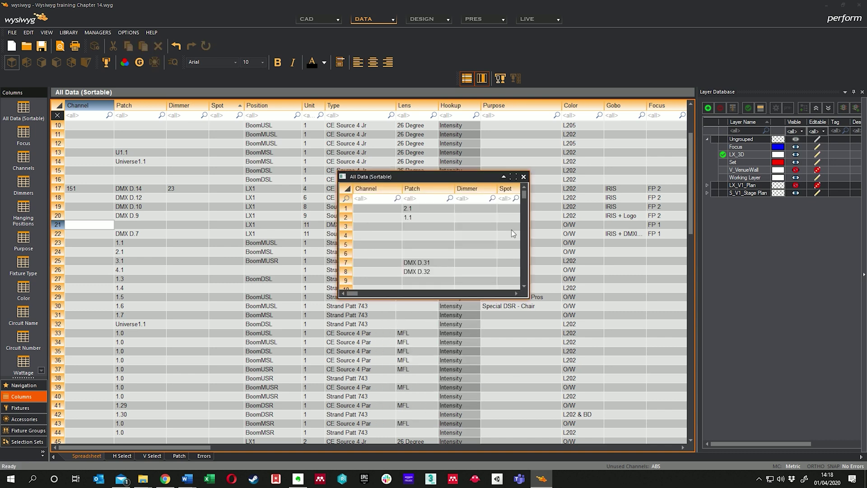
{"action": "left_click_drag", "start_coordinate": [448, 177], "coordinate": [357, 103]}
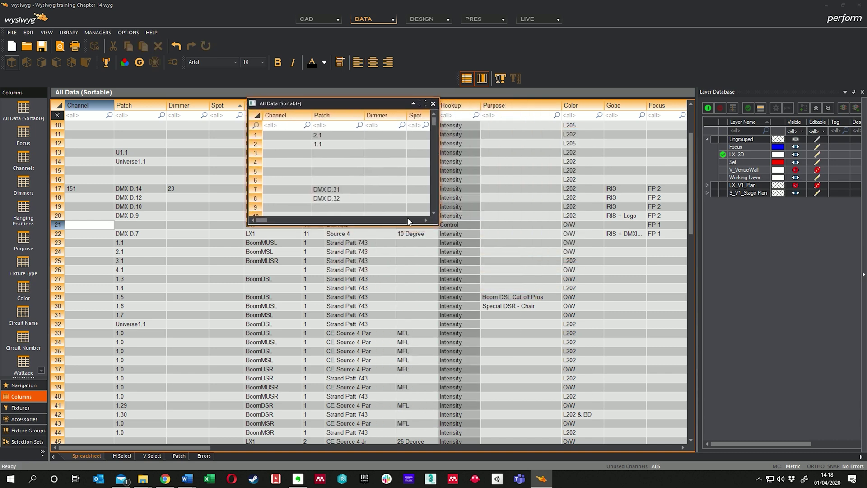
{"action": "left_click_drag", "start_coordinate": [436, 228], "coordinate": [697, 354]}
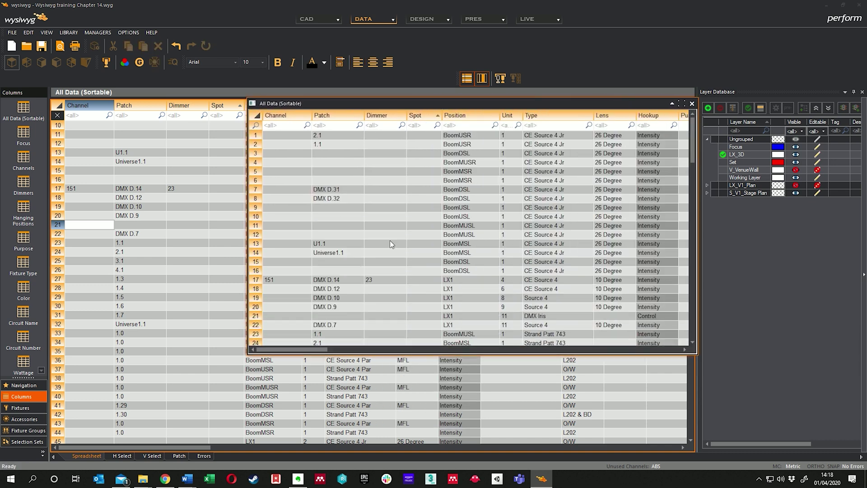
Select the Spot cell in row 10 of the popup spreadsheet, and close the popup frame
{"action": "left_click", "coordinate": [423, 215]}
{"action": "scroll", "coordinate": [416, 221], "scroll_direction": "down", "scroll_amount": 3}
{"action": "scroll", "coordinate": [419, 218], "scroll_direction": "up", "scroll_amount": 3}
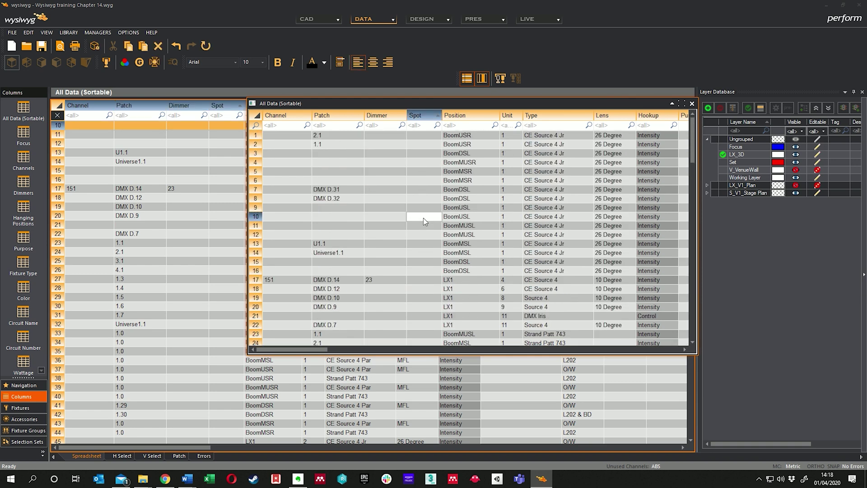
{"action": "left_click", "coordinate": [692, 105]}
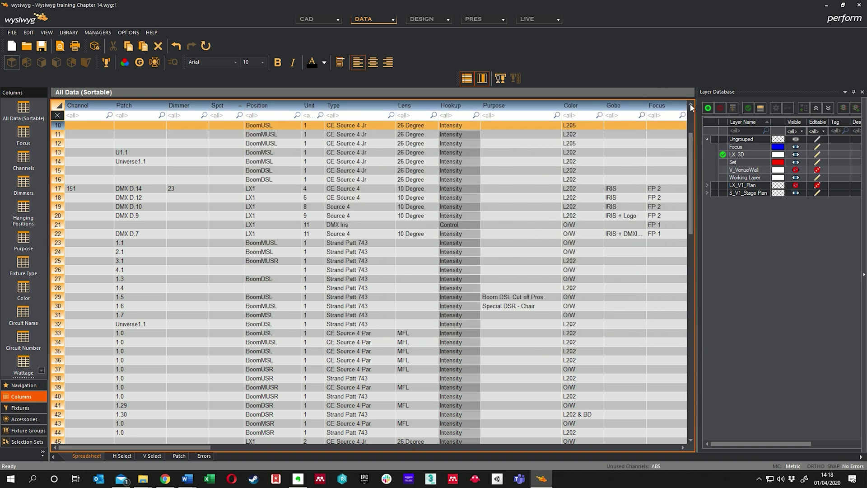
Examine the fixture rows of the All Data spreadsheet, from the boom fixtures to the scroller fixtures on LX2, including their channel and patch data
{"action": "left_click", "coordinate": [223, 205]}
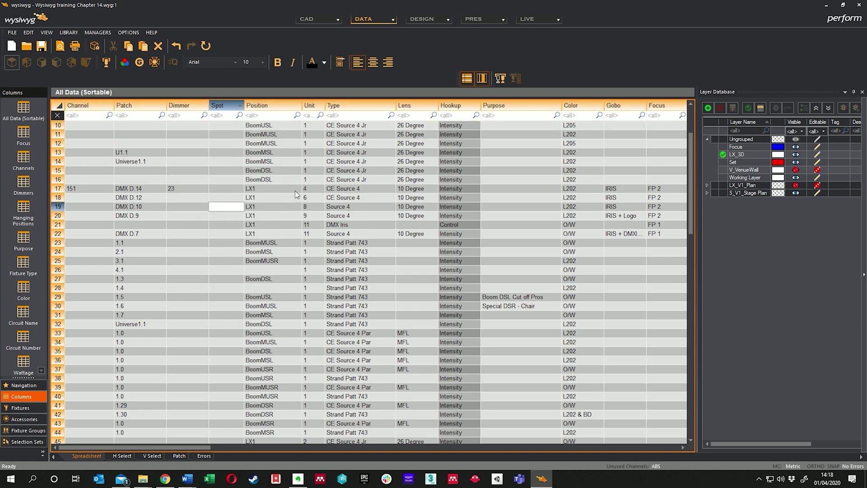
{"action": "scroll", "coordinate": [295, 191], "scroll_direction": "up", "scroll_amount": 3}
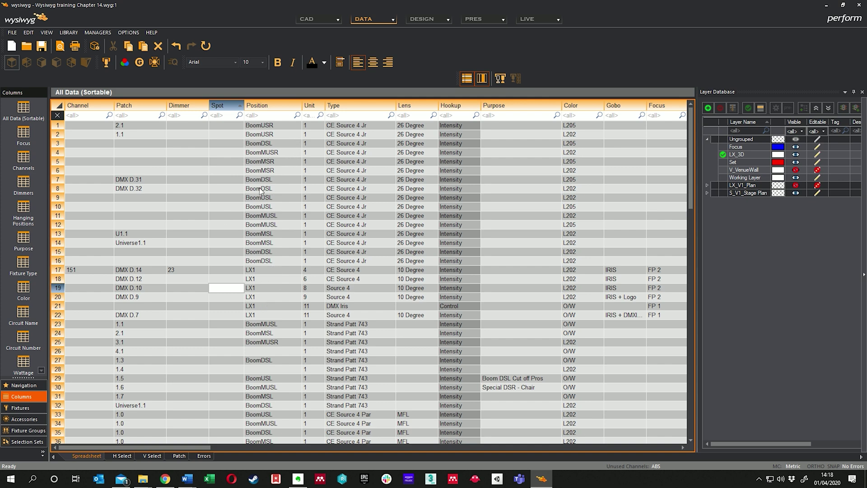
{"action": "scroll", "coordinate": [294, 356], "scroll_direction": "down", "scroll_amount": 13}
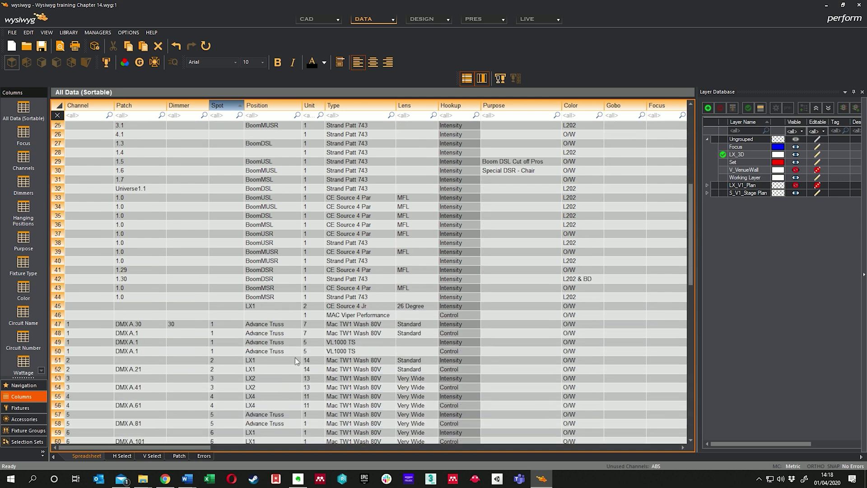
{"action": "scroll", "coordinate": [294, 360], "scroll_direction": "down", "scroll_amount": 1}
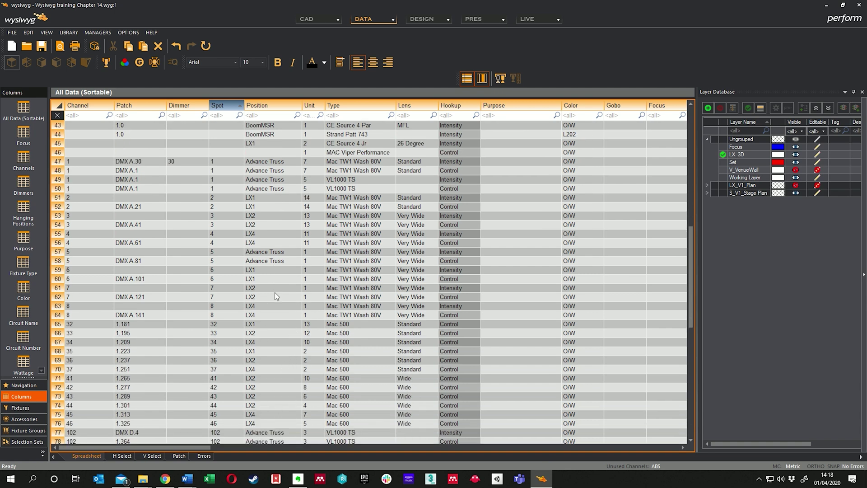
{"action": "scroll", "coordinate": [270, 379], "scroll_direction": "down", "scroll_amount": 12}
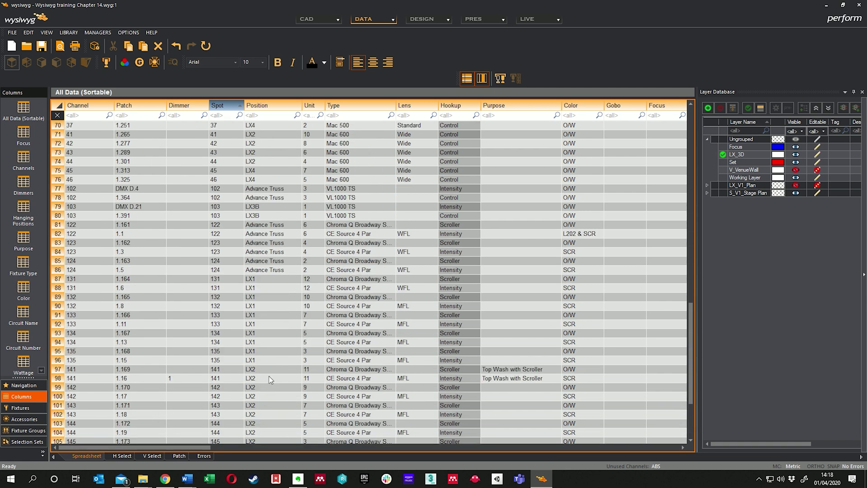
{"action": "scroll", "coordinate": [271, 389], "scroll_direction": "up", "scroll_amount": 16}
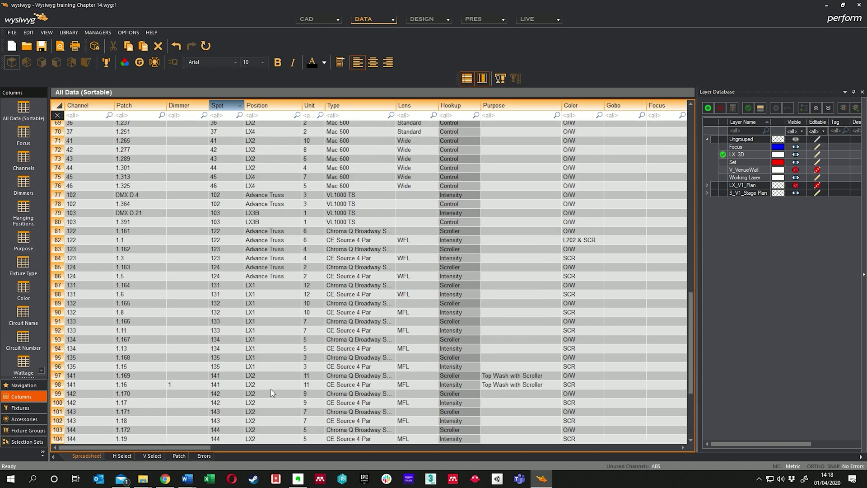
{"action": "scroll", "coordinate": [270, 389], "scroll_direction": "up", "scroll_amount": 10}
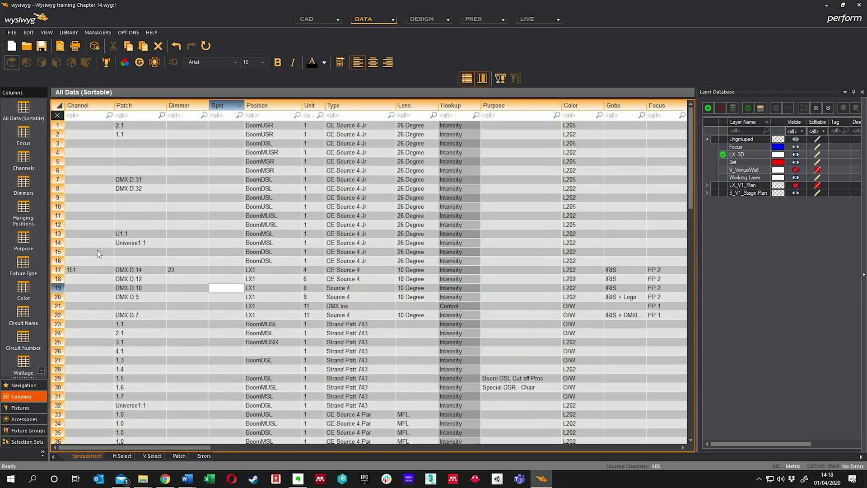
{"action": "left_click", "coordinate": [128, 214]}
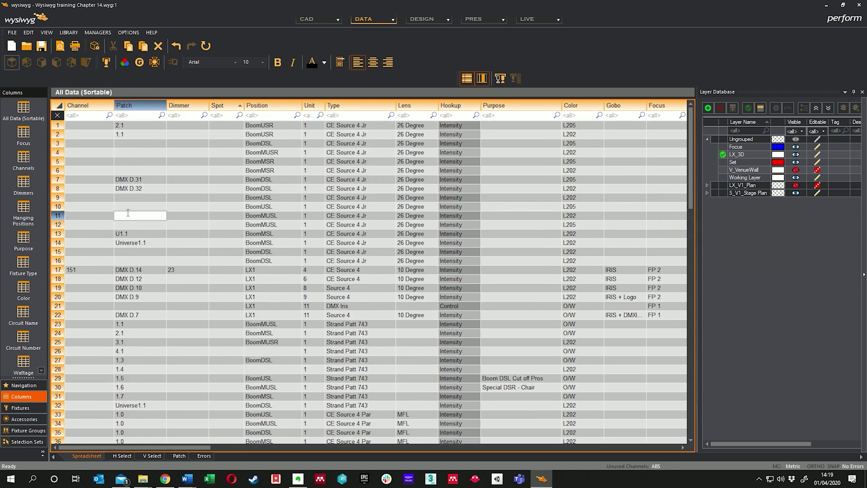